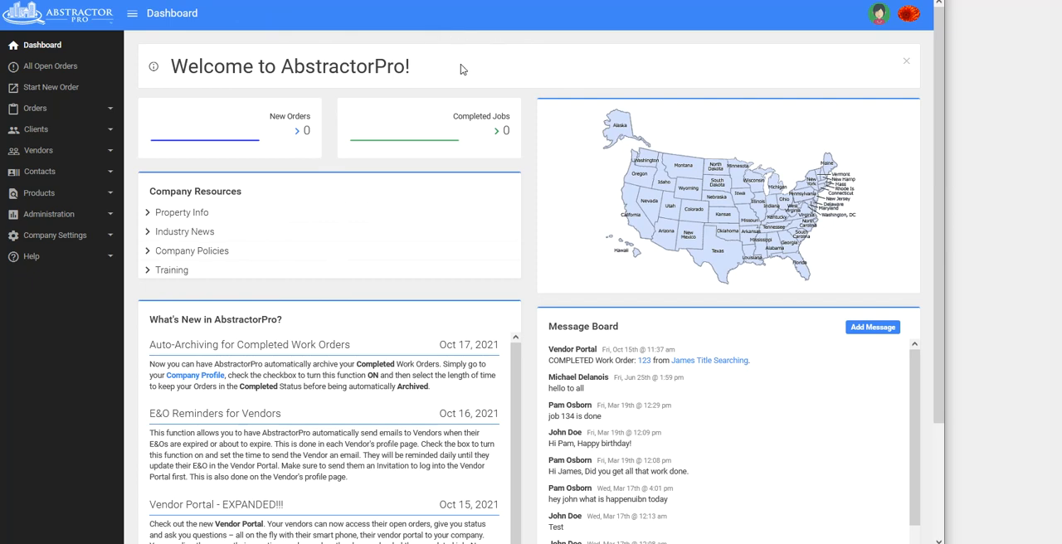
Open the list of all open orders and look through its entries.
click(45, 74)
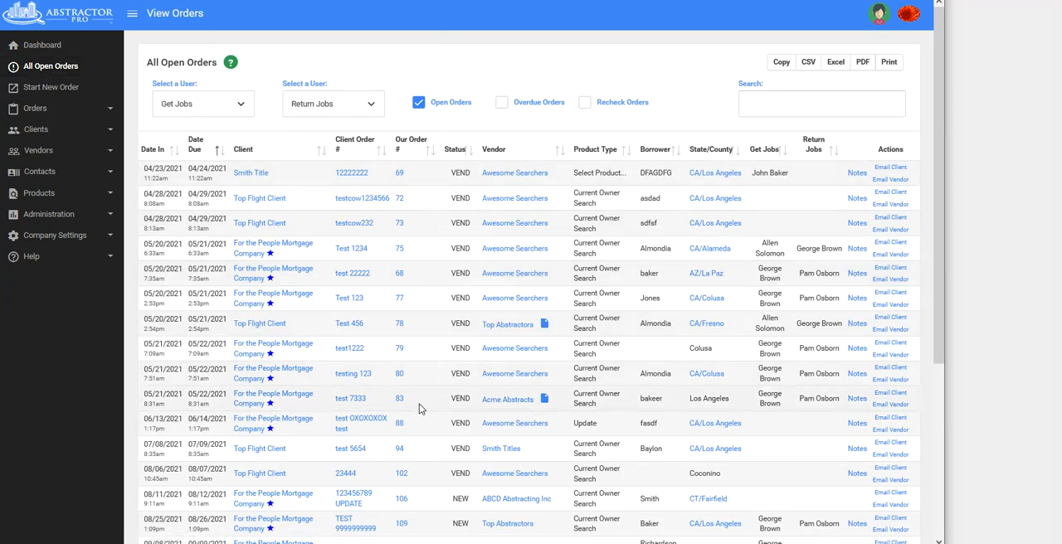
scroll(420, 407, down, 3)
scroll(421, 406, up, 3)
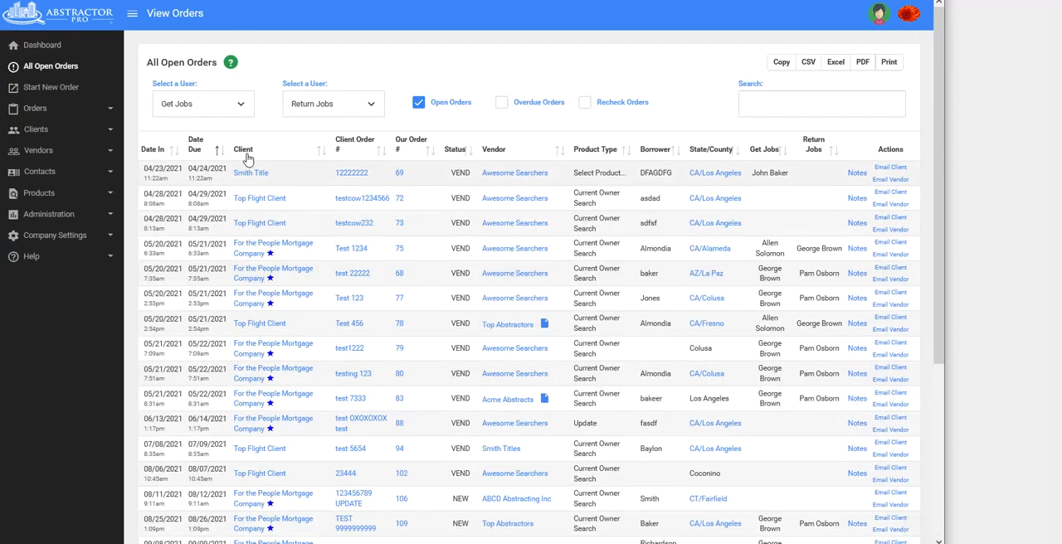
click(35, 130)
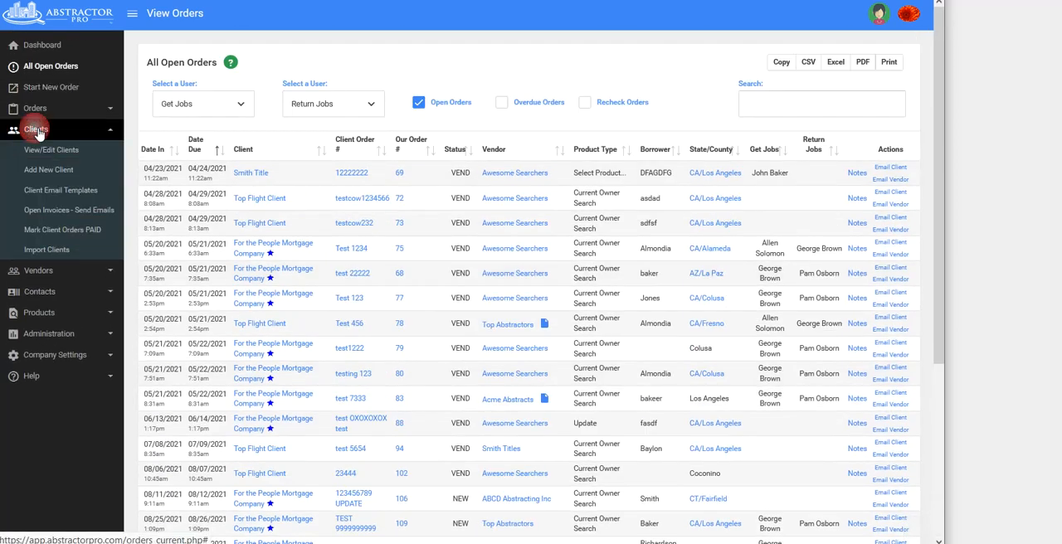
click(48, 272)
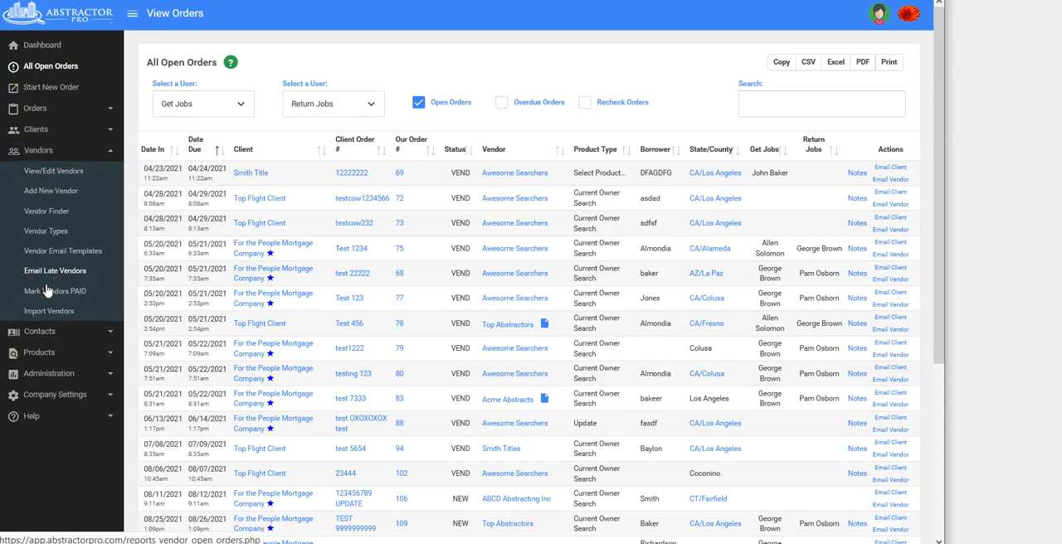
click(51, 350)
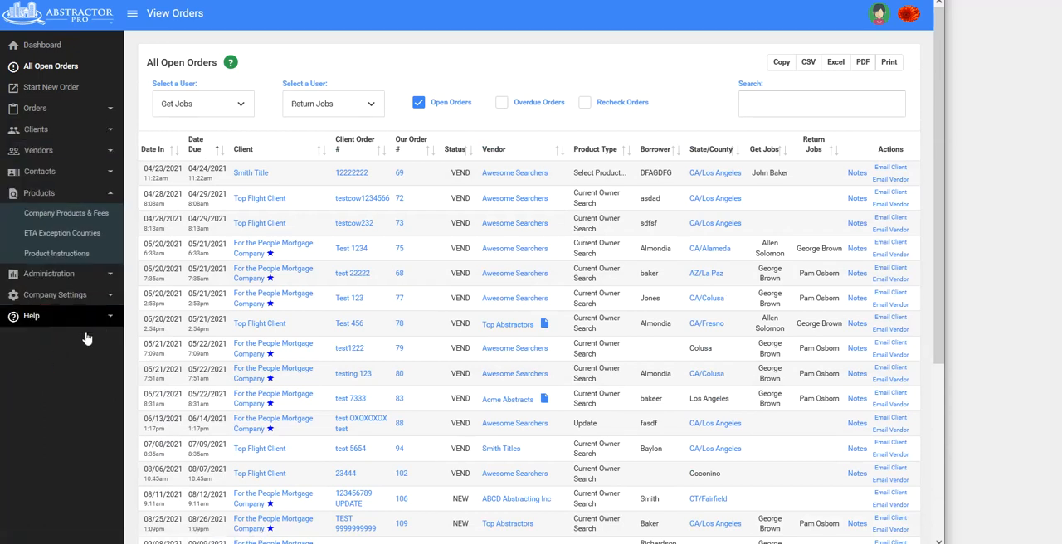
Open the Top Abstractors profile from the vendor list and check its e-mail field.
click(48, 154)
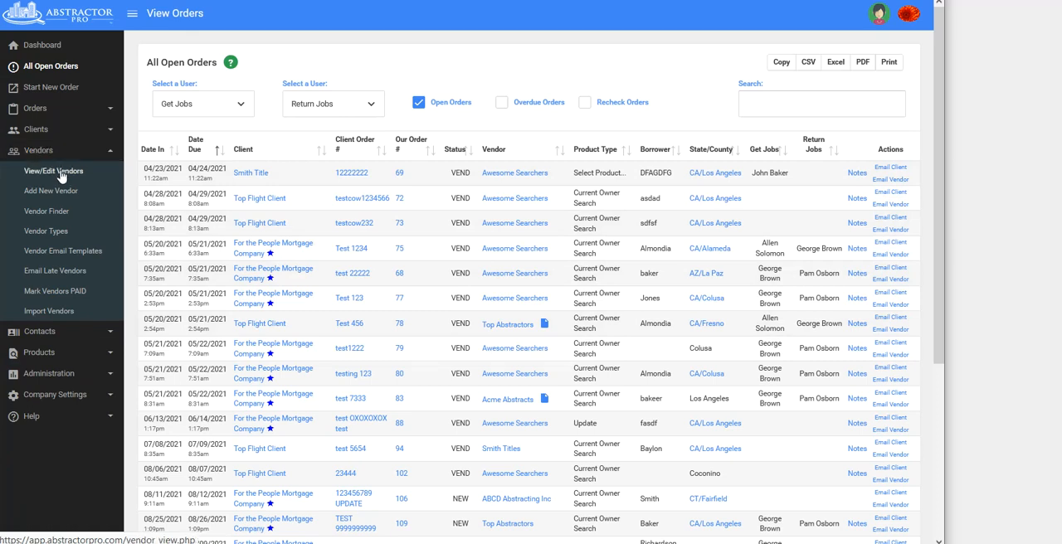
click(59, 173)
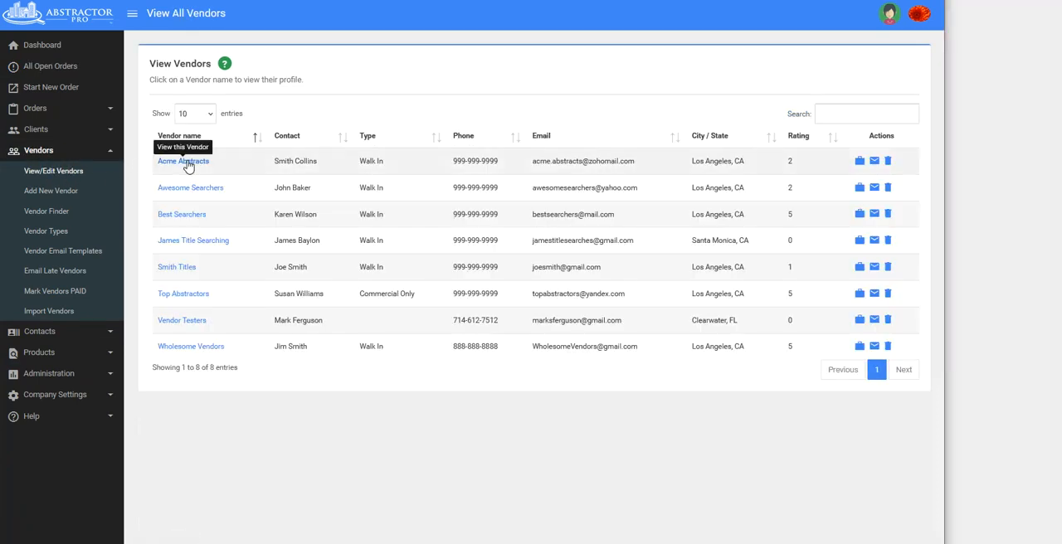
click(191, 295)
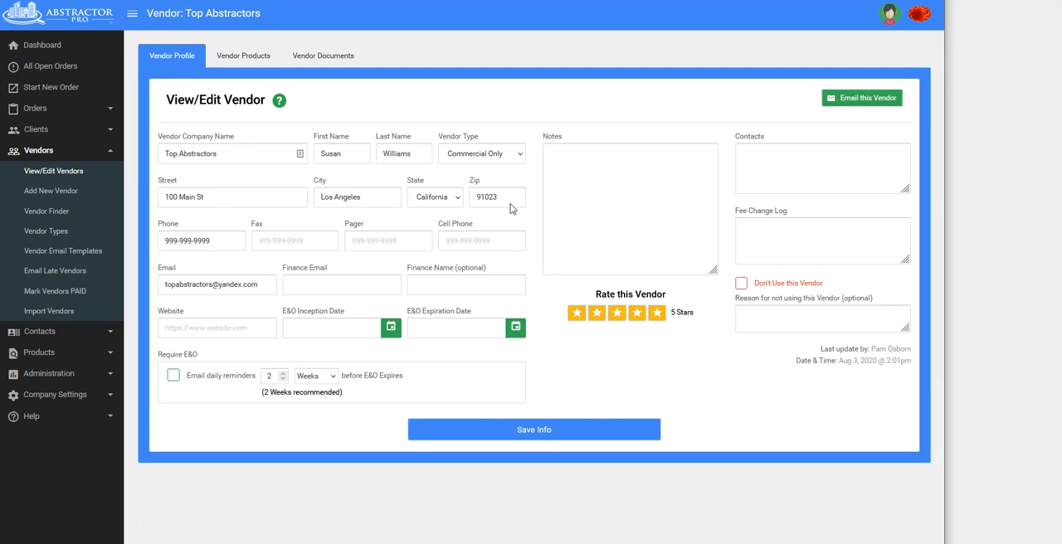
click(273, 289)
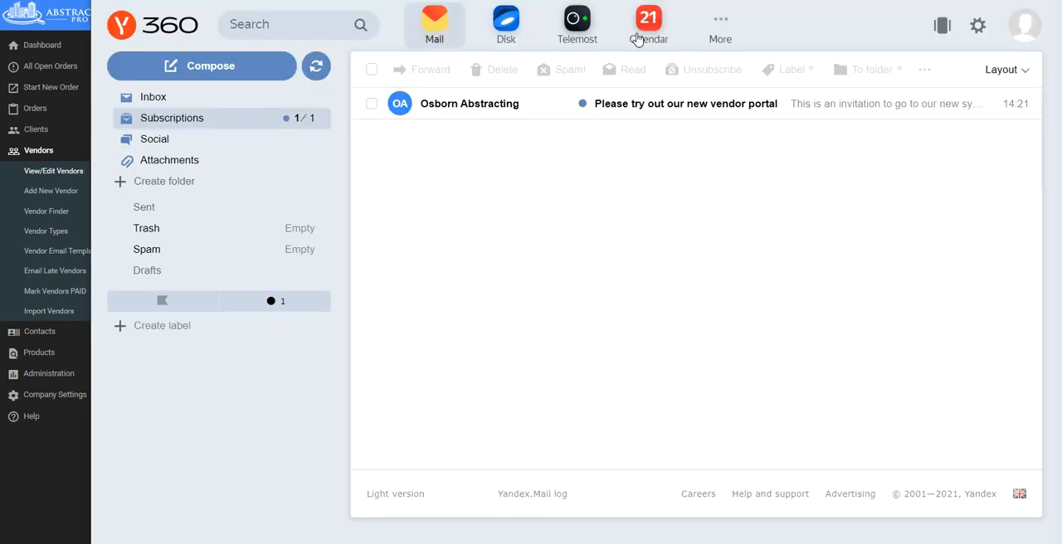
Switch to Yandex Mail, open Osborn Abstracting's vendor portal invitation and read it through to the end.
click(477, 106)
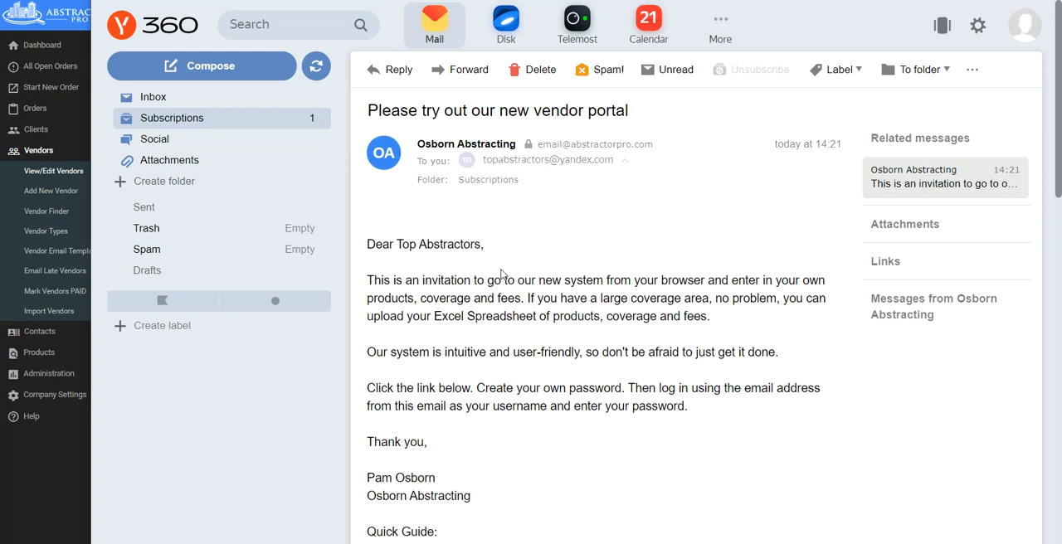
scroll(500, 346, down, 5)
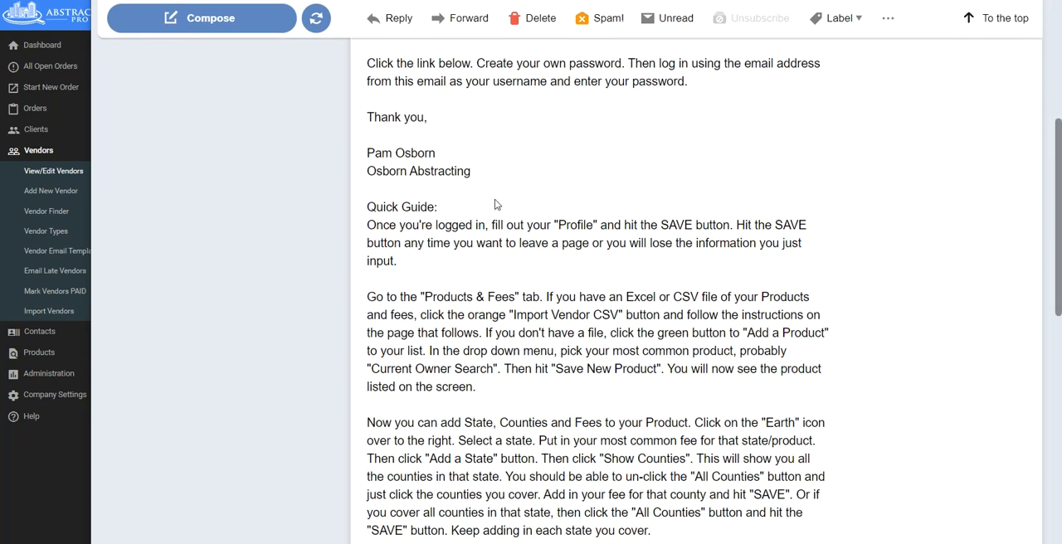
scroll(498, 268, down, 3)
scroll(498, 268, down, 4)
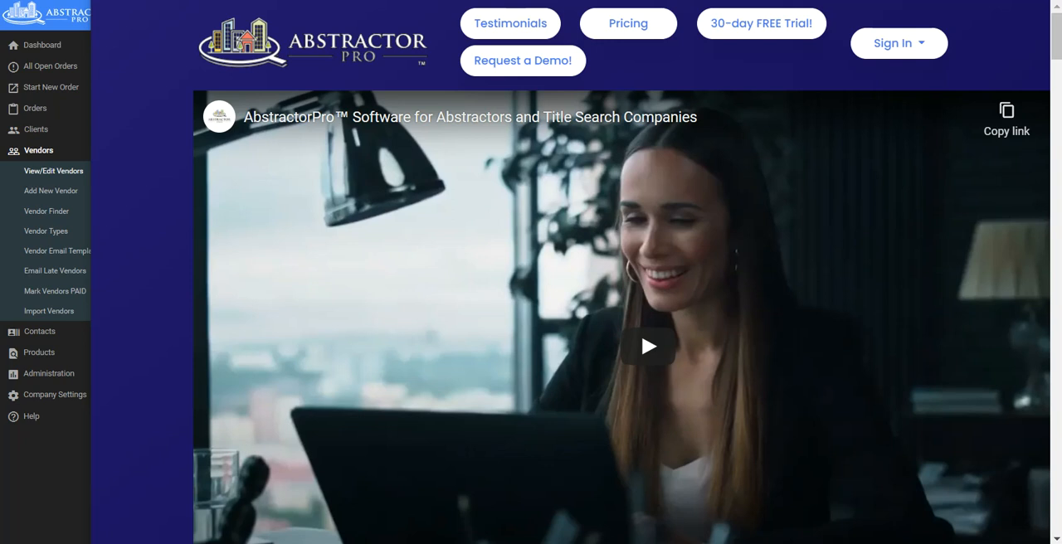
Switch to the AbstractorPro website and open the Vendor Portal sign-in page.
click(900, 44)
mouse_move(907, 43)
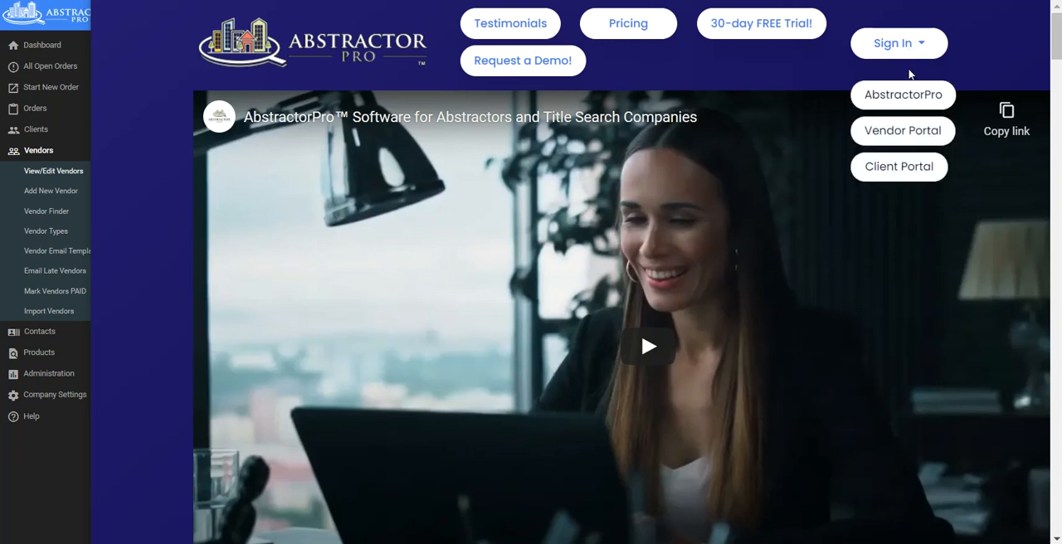
click(905, 135)
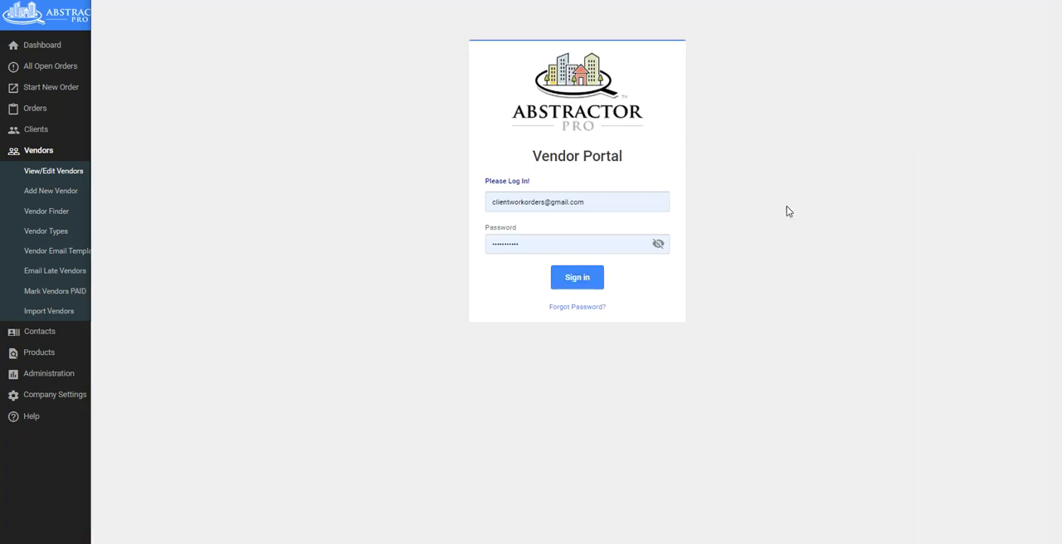
Clear the prefilled e-mail and password from the Vendor Portal login form.
click(607, 208)
drag(606, 207, 452, 207)
key(BackSpace)
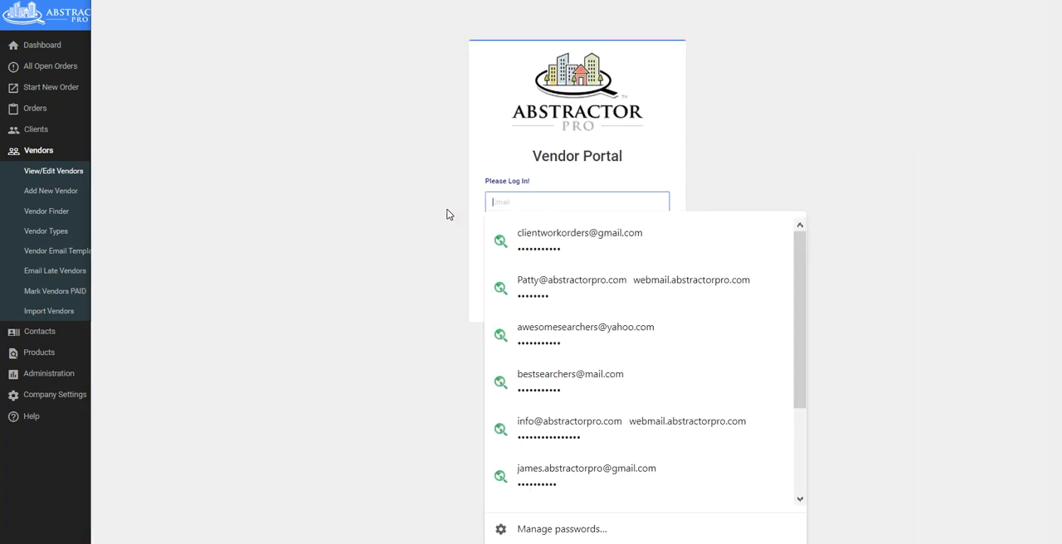
click(412, 254)
drag(536, 247, 444, 242)
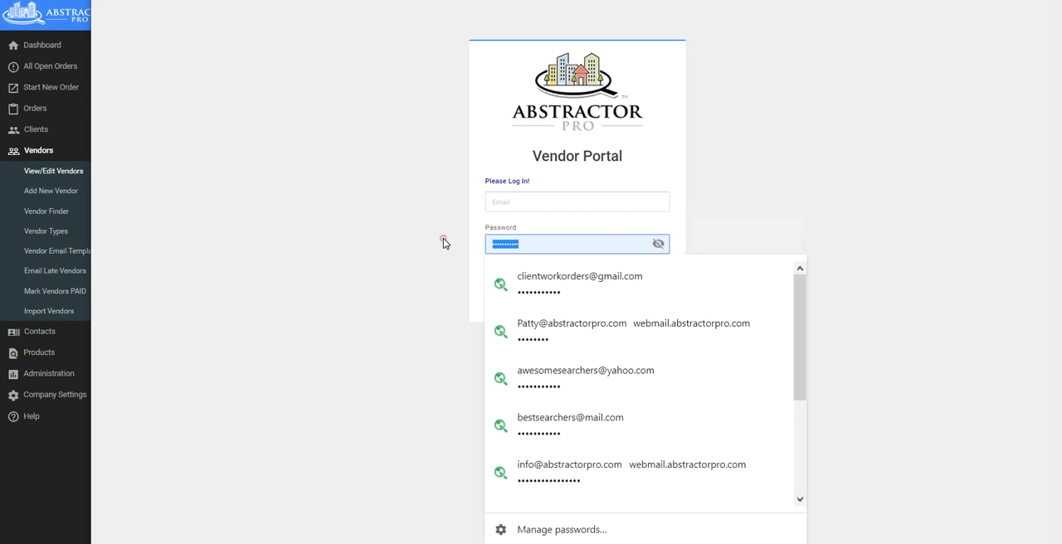
key(BackSpace)
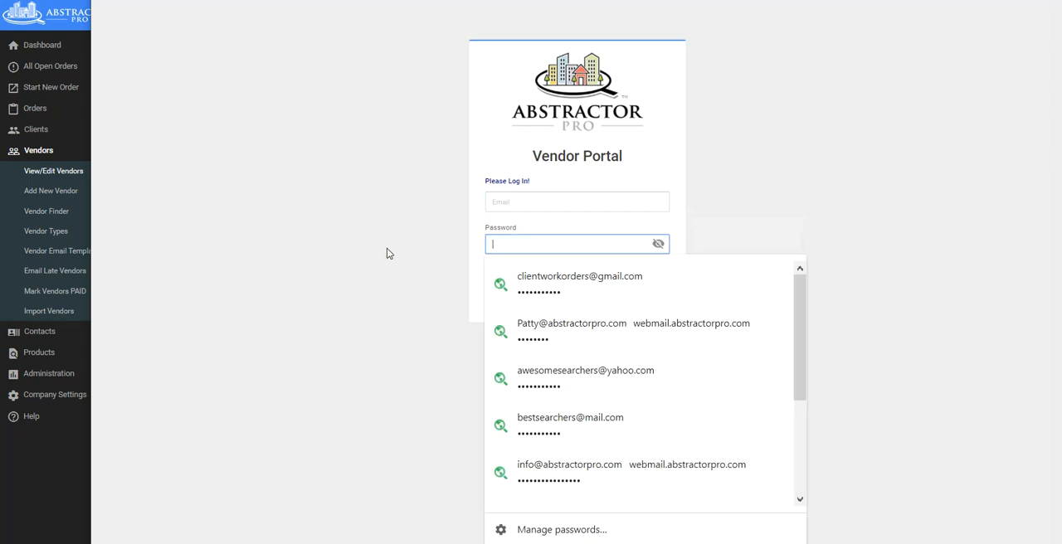
Try to sign in to the Vendor Portal with the saved e-mail and account password for Top Abstractors.
click(529, 211)
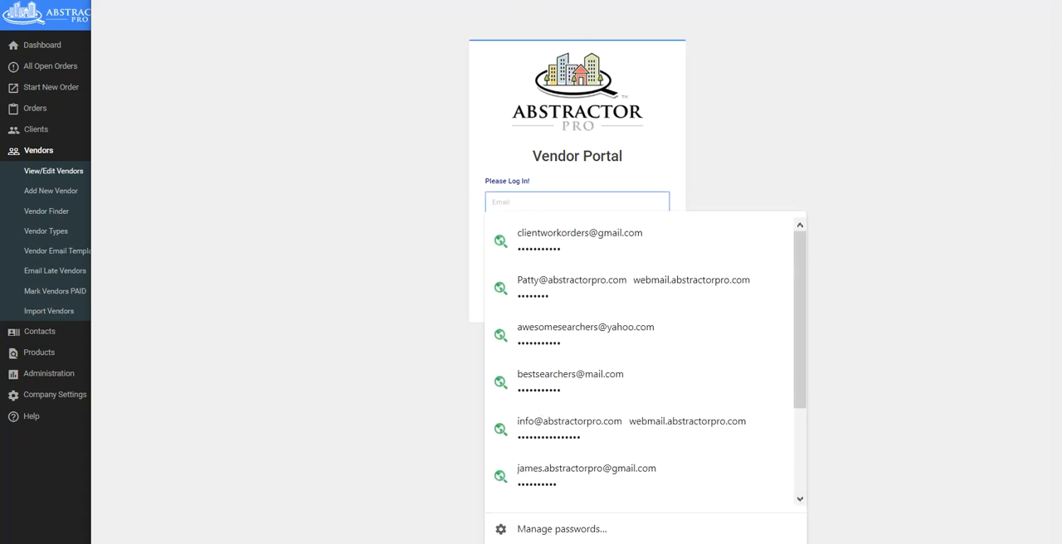
click(412, 240)
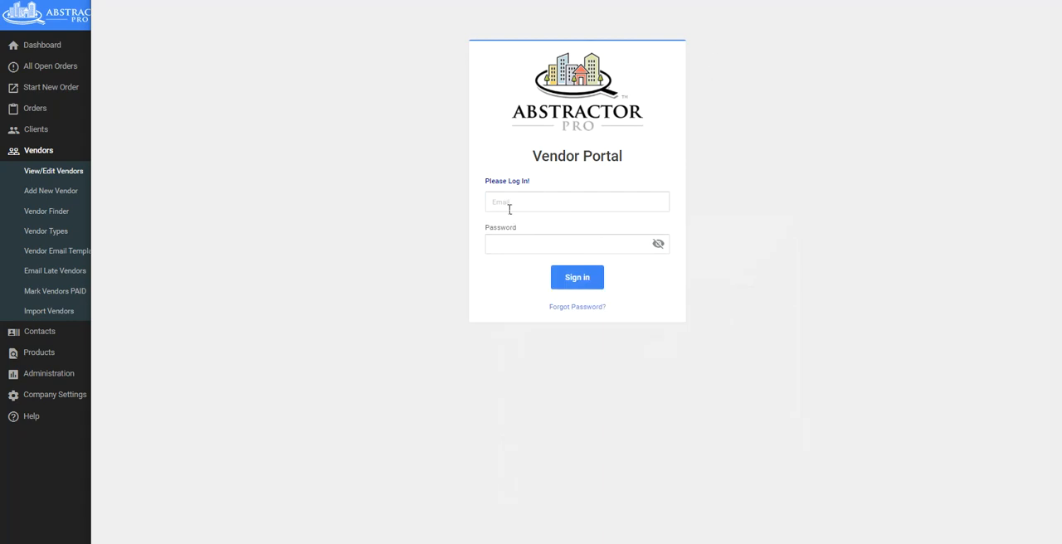
click(509, 207)
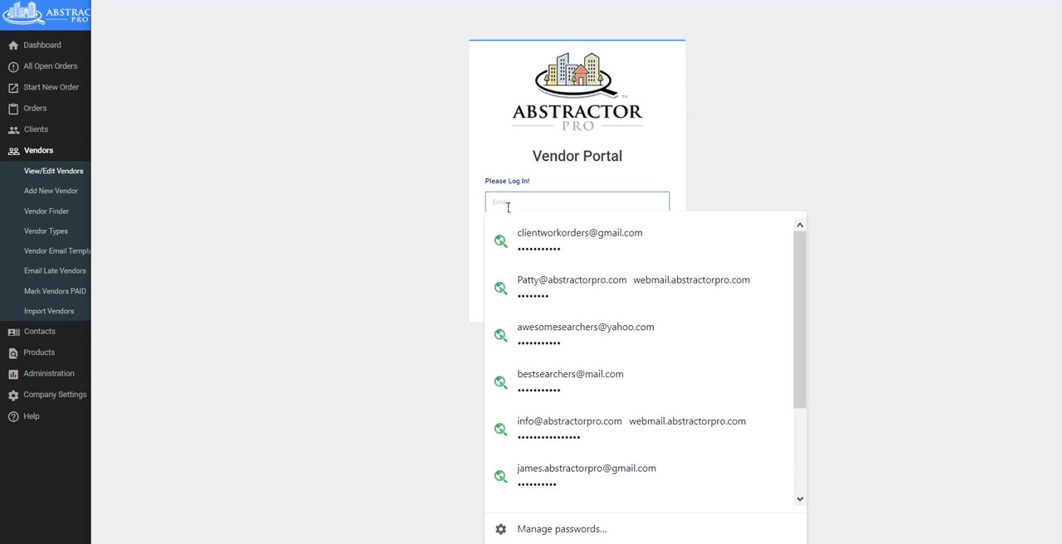
text(top)
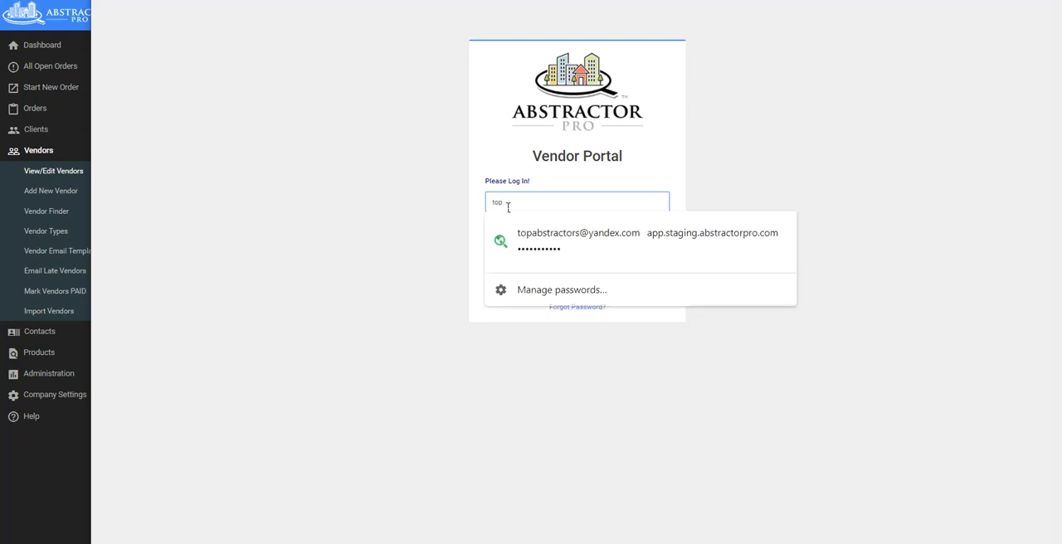
click(563, 238)
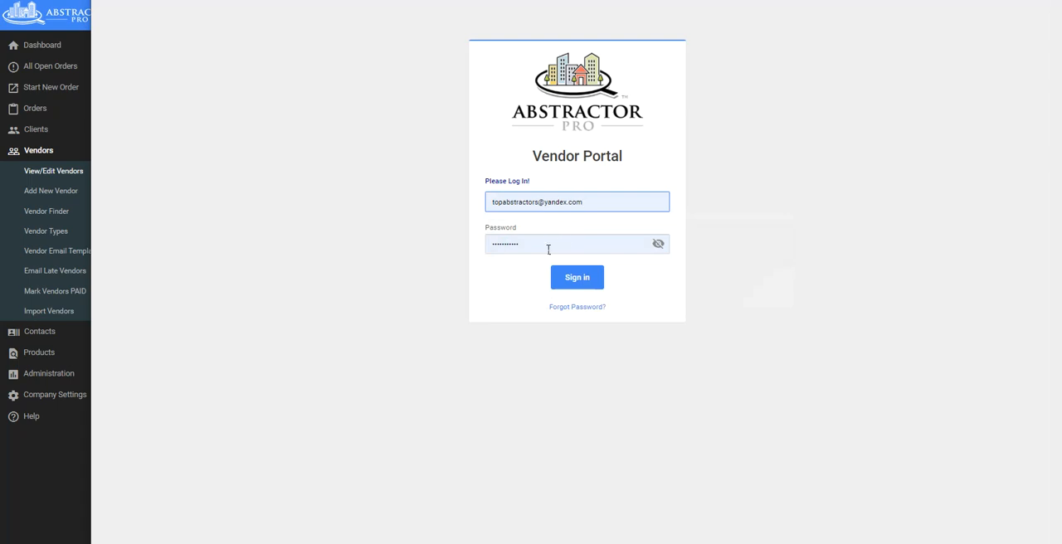
click(577, 279)
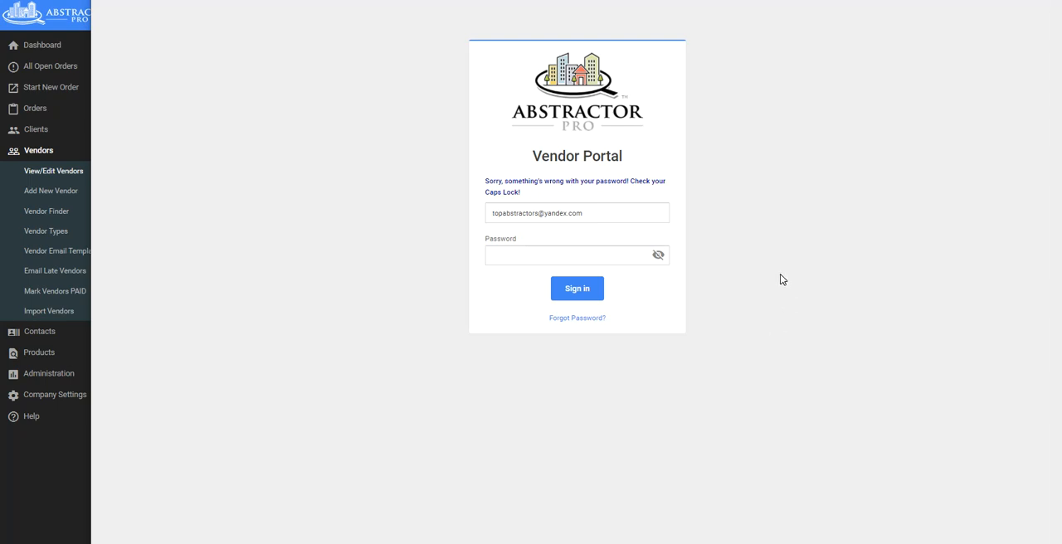
click(577, 290)
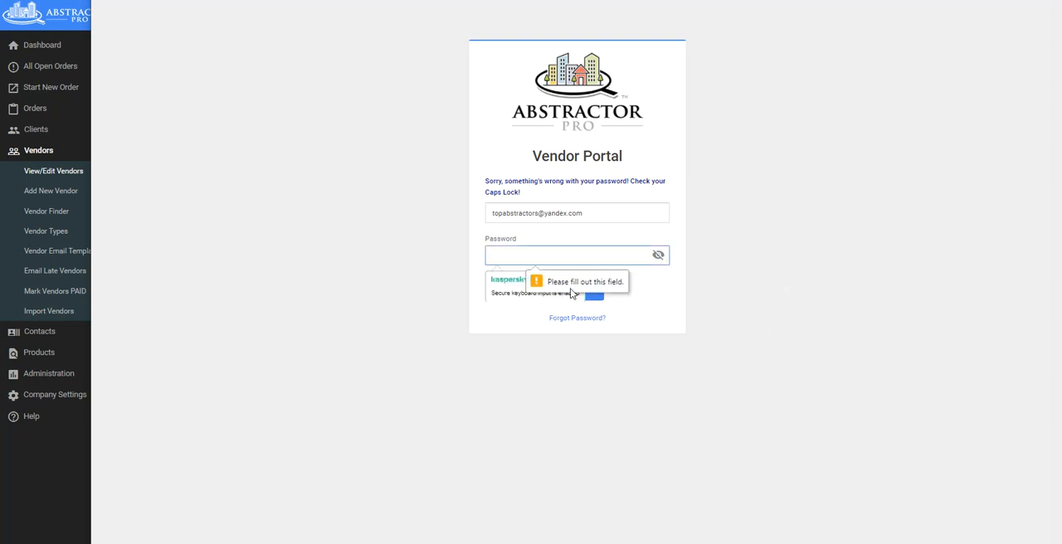
click(527, 214)
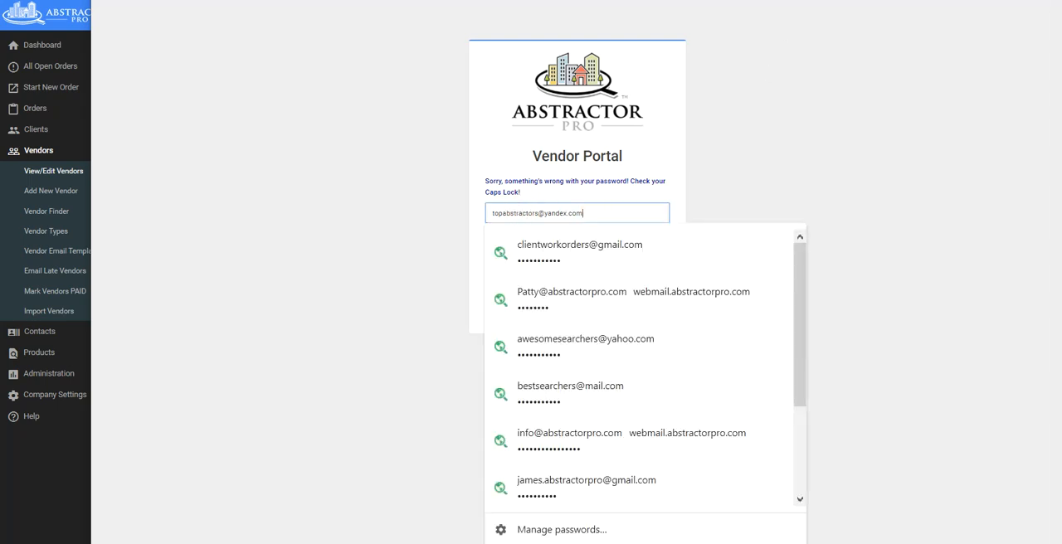
click(847, 249)
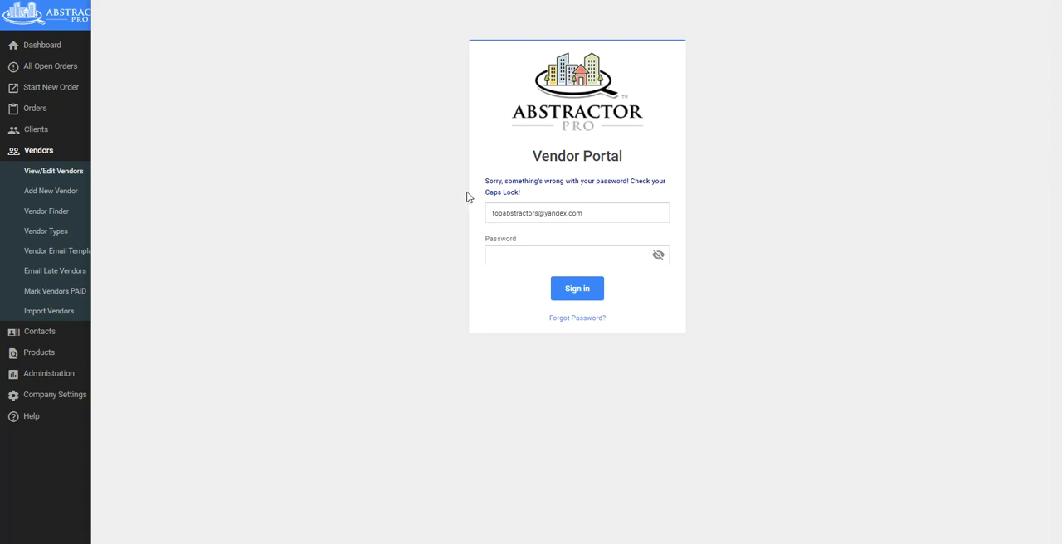
click(529, 261)
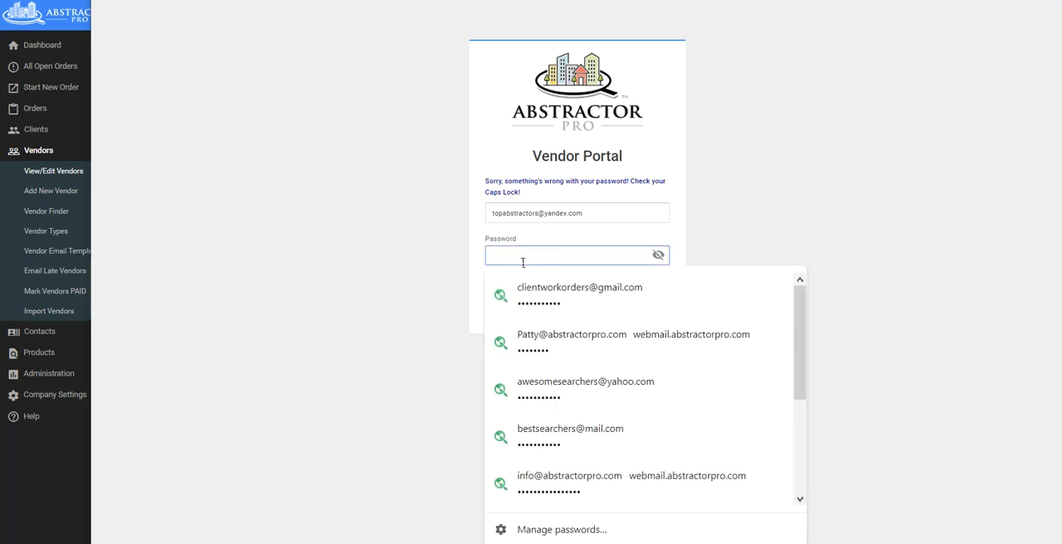
click(796, 166)
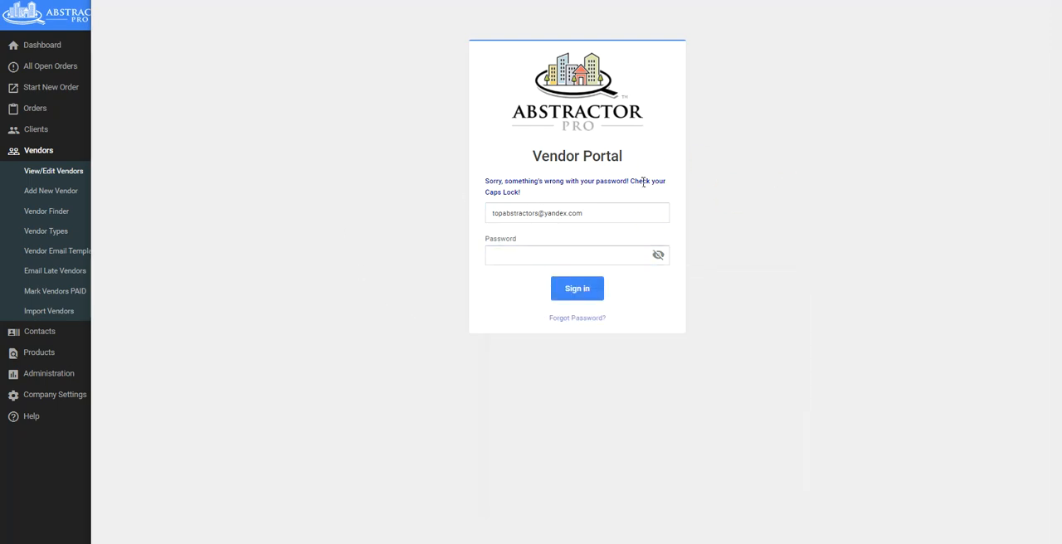
Request a forgotten-password reset for the Vendor Portal using Top Abstractors' e-mail address.
click(576, 320)
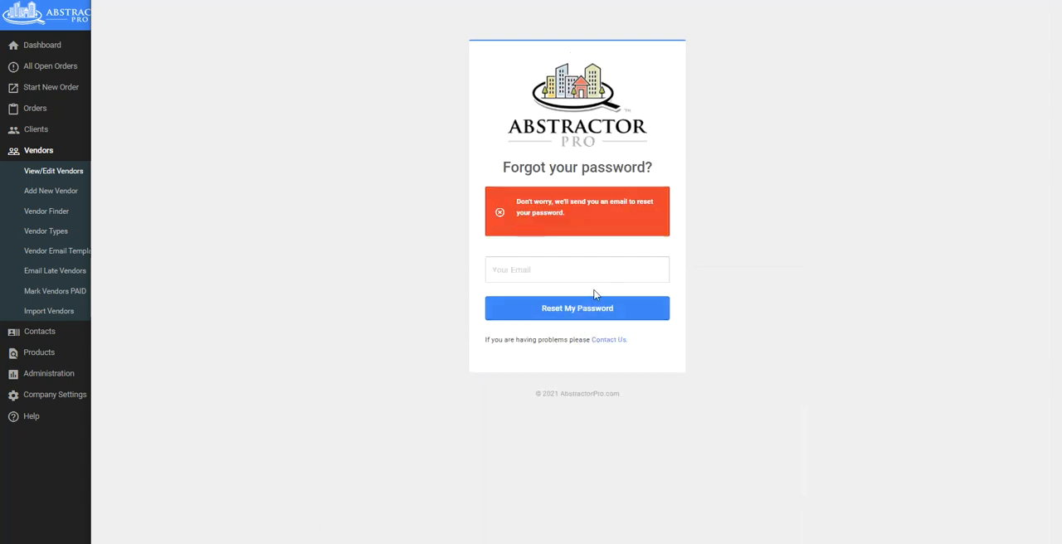
click(581, 309)
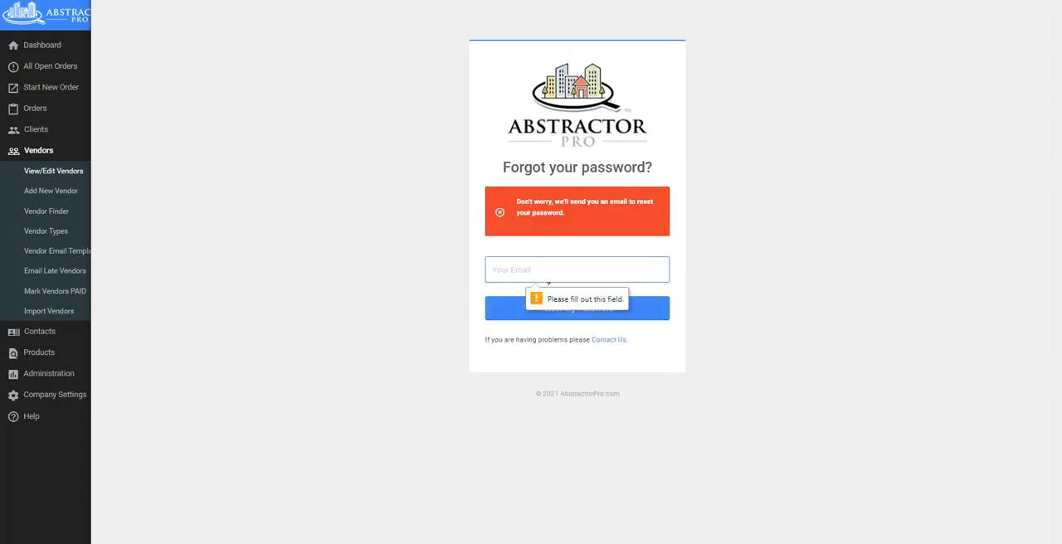
click(547, 279)
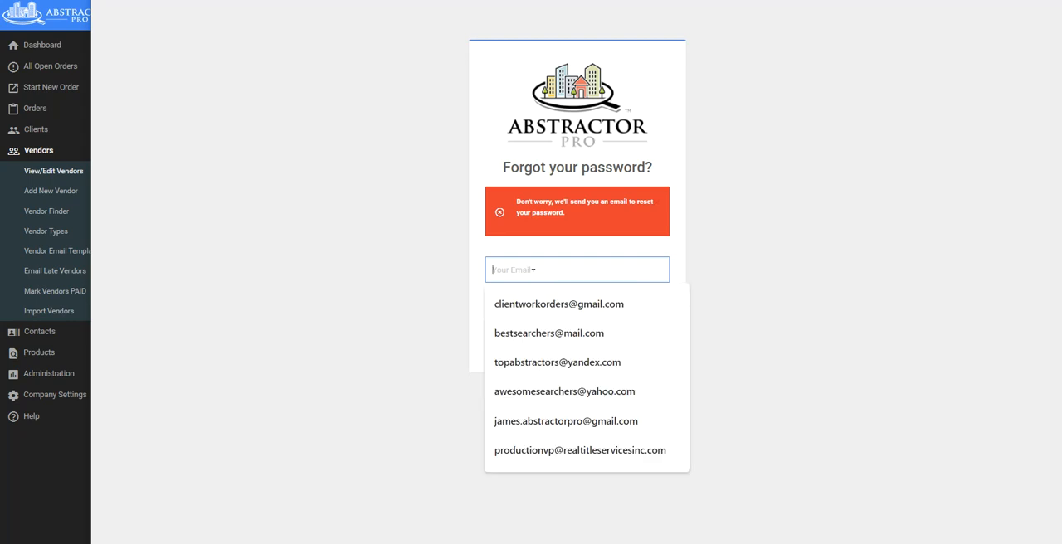
click(556, 367)
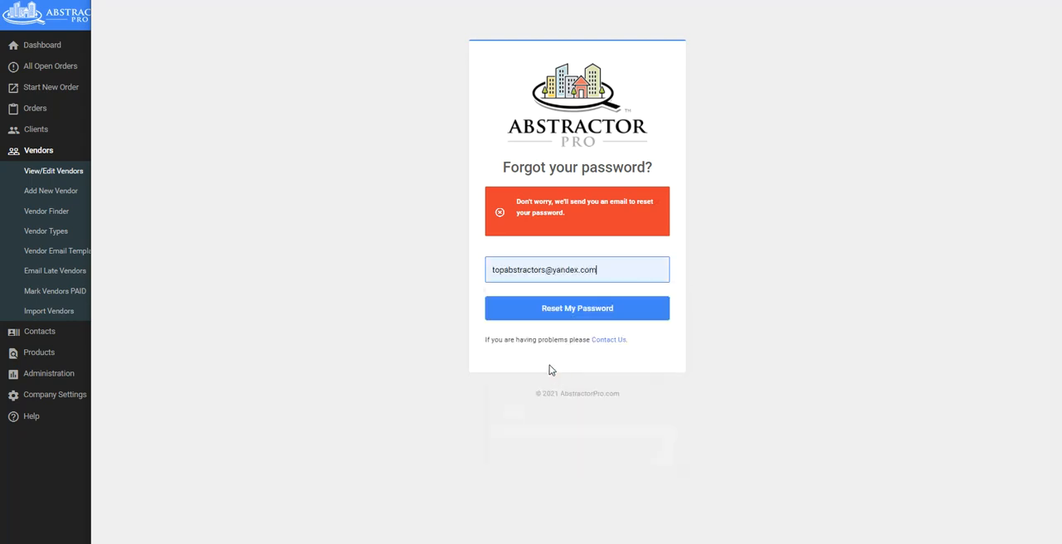
click(566, 312)
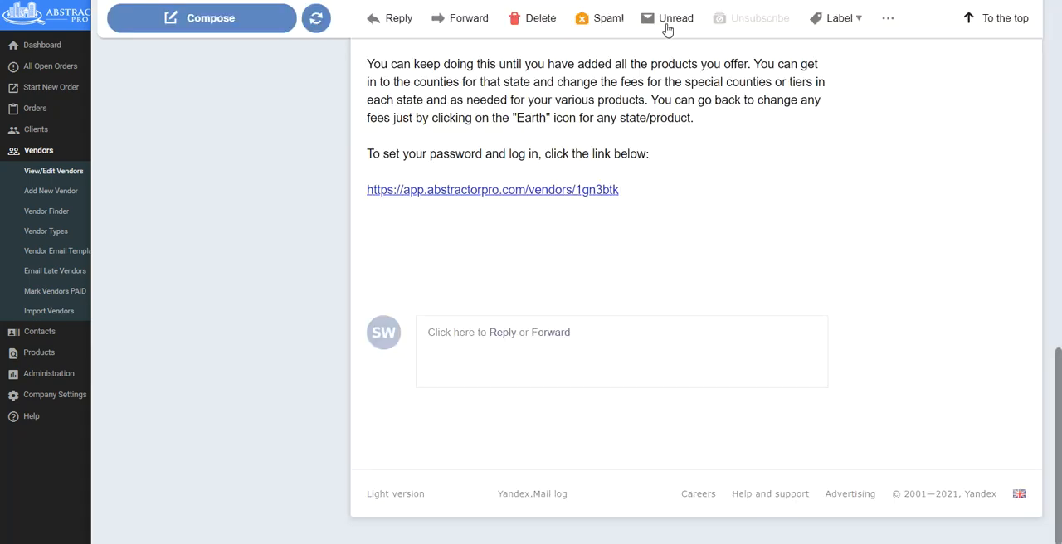
Follow the reset link in the inbox's "Reset your password" e-mail and set a new account password for the vendor.
scroll(278, 136, up, 15)
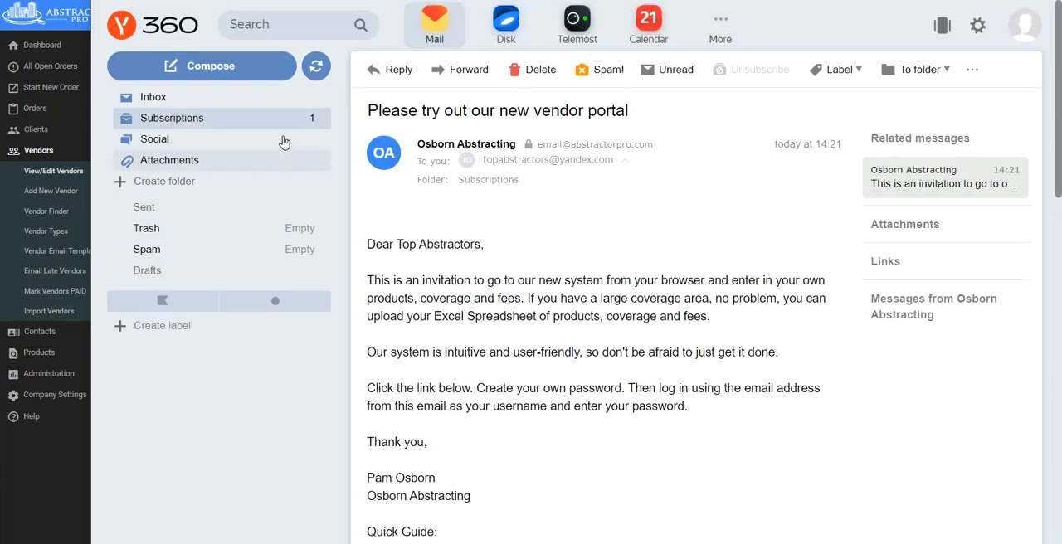
click(164, 100)
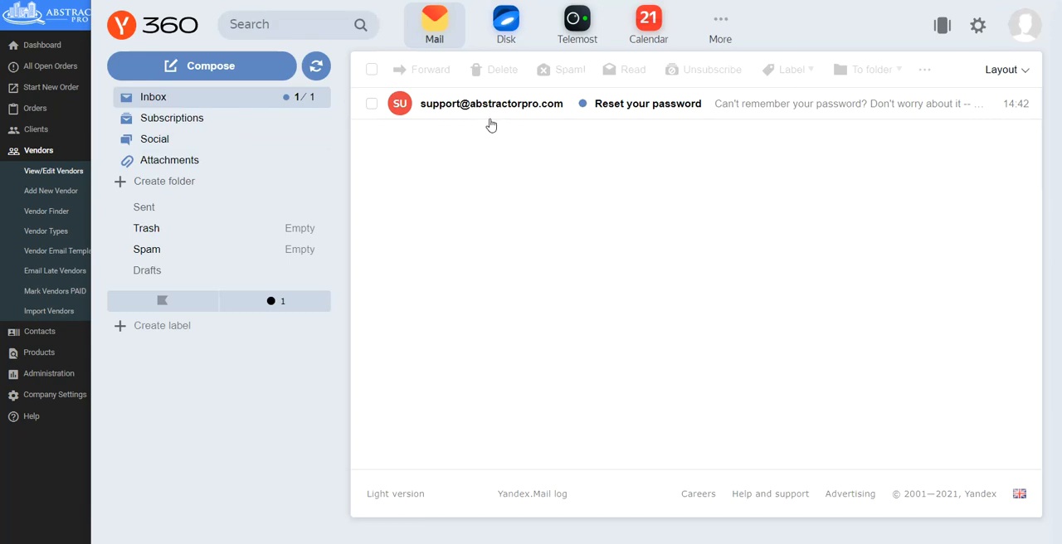
click(490, 108)
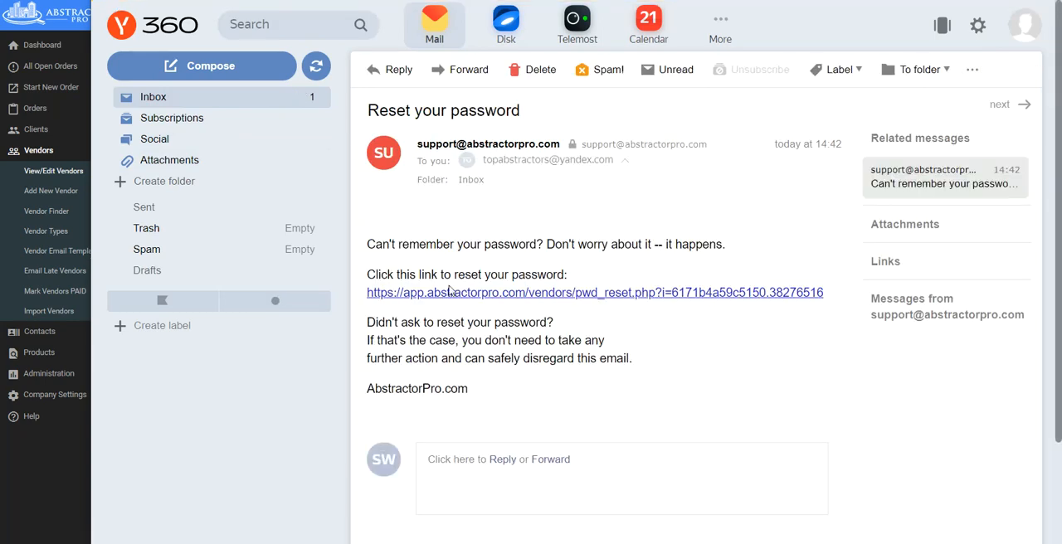
click(544, 297)
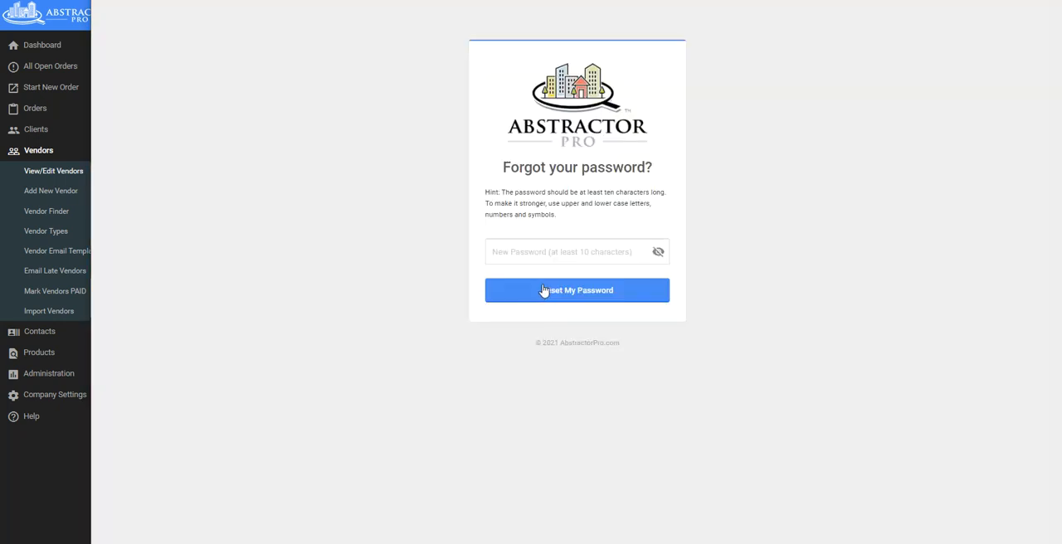
click(534, 256)
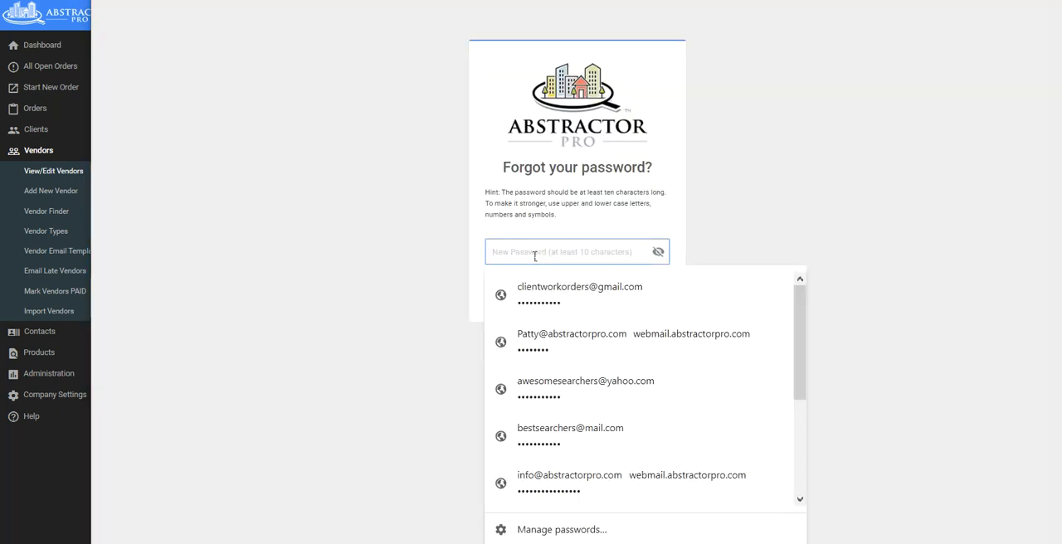
text(•)
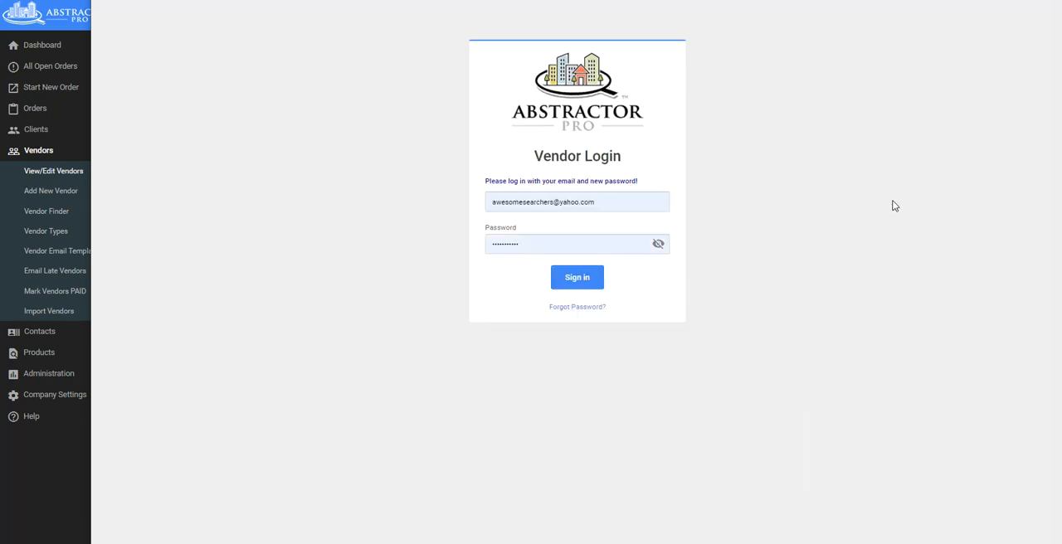
Sign in with the prefilled vendor credentials and open Osborn Abstracting's AZ/Coconino Current Owner Search work order.
click(583, 280)
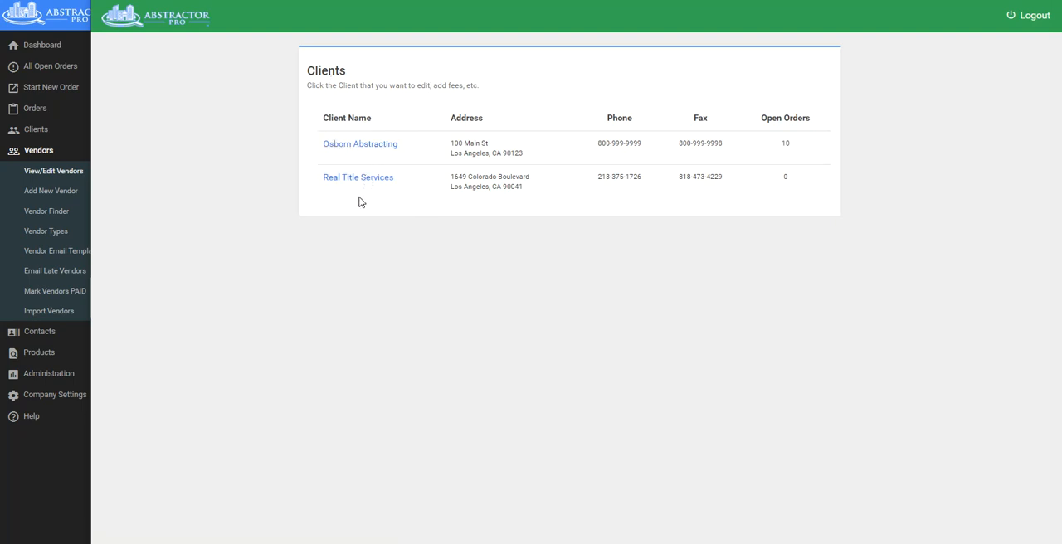
click(374, 148)
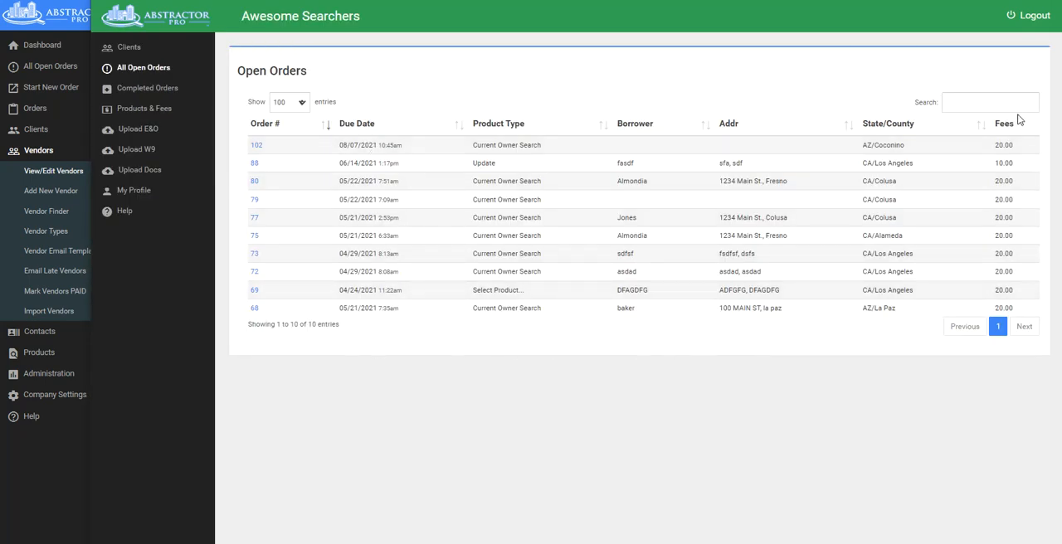
click(257, 146)
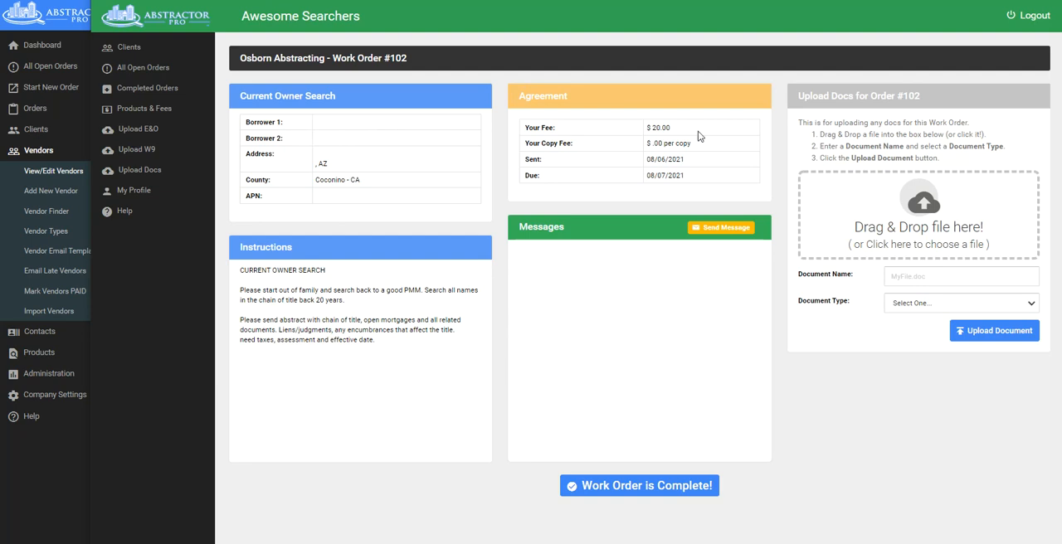
Send the message "can't find'sd;fl'dfl'ad" from the work order.
click(723, 227)
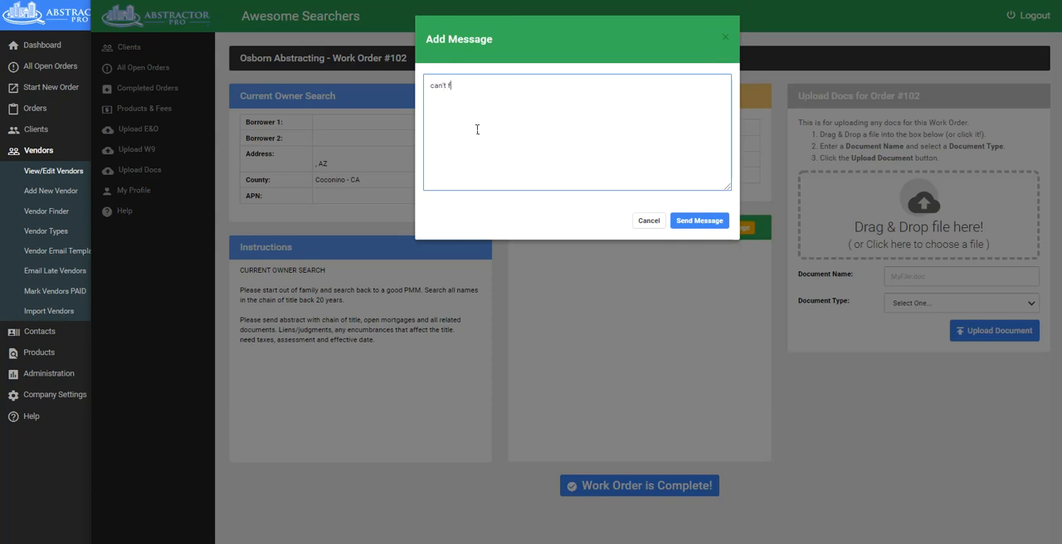
text(can't find'sd;fl'dfl'ad)
click(695, 222)
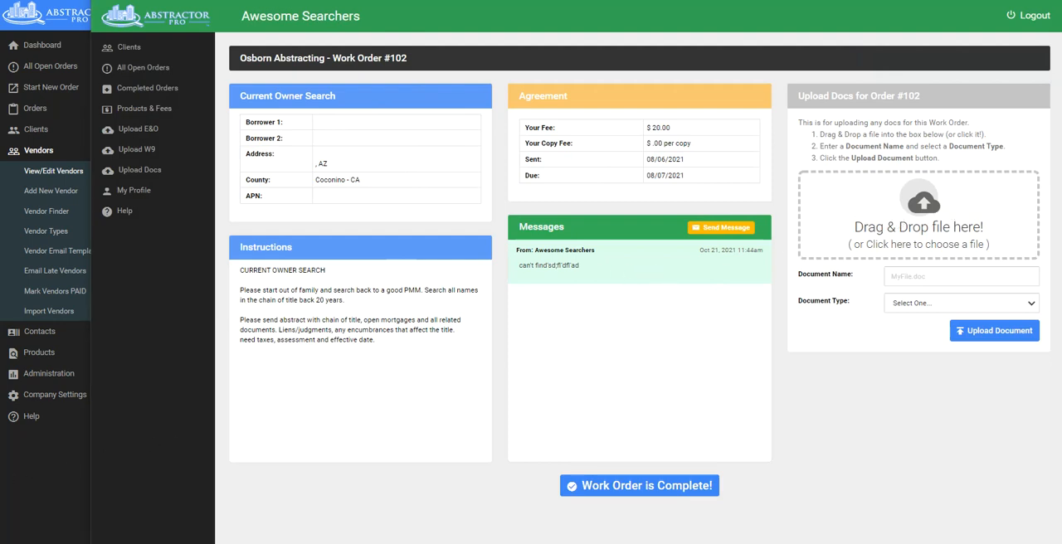
Upload completed job#38.pdf to the work order with the document type Search Package.
drag(451, 383, 958, 214)
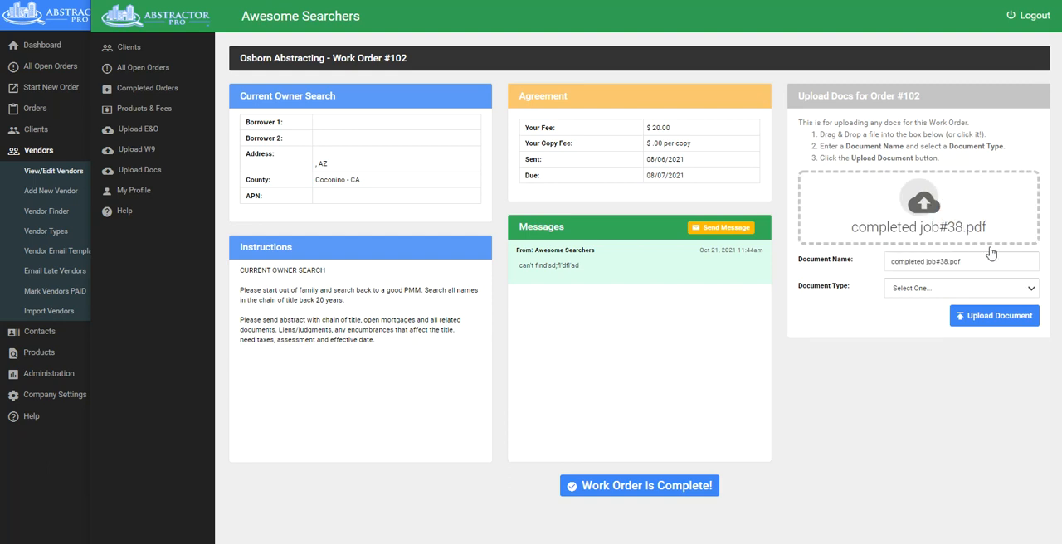
click(913, 290)
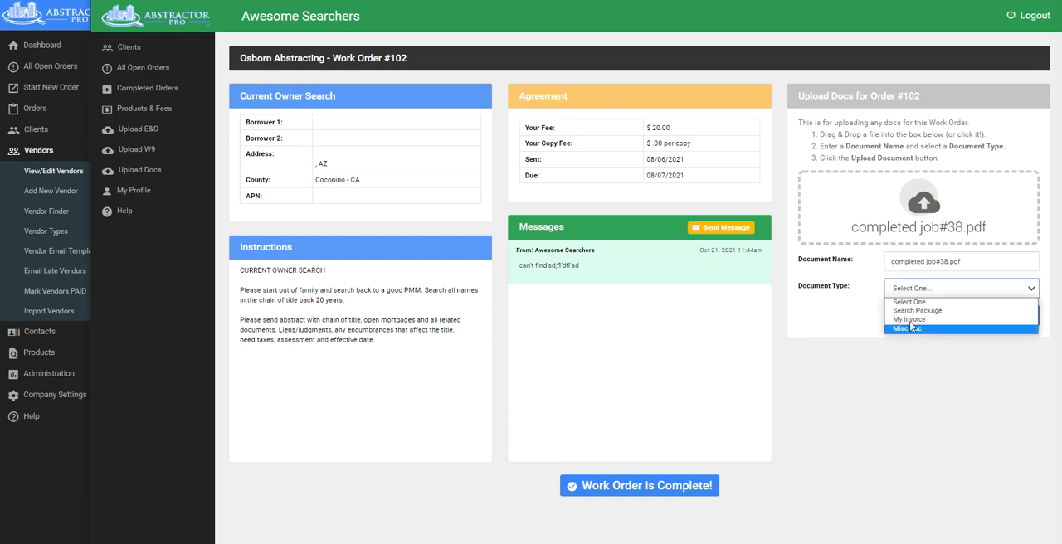
click(917, 311)
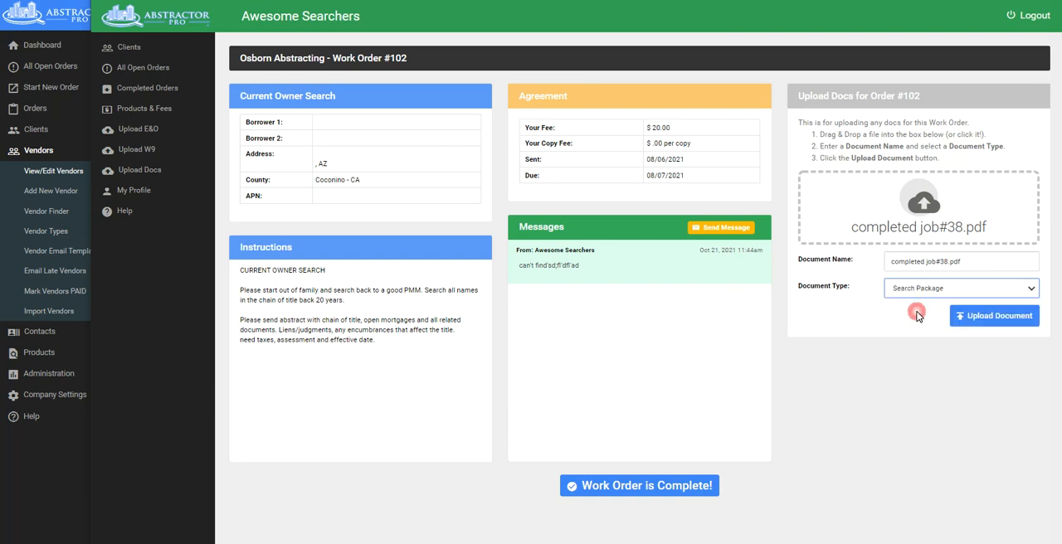
click(992, 318)
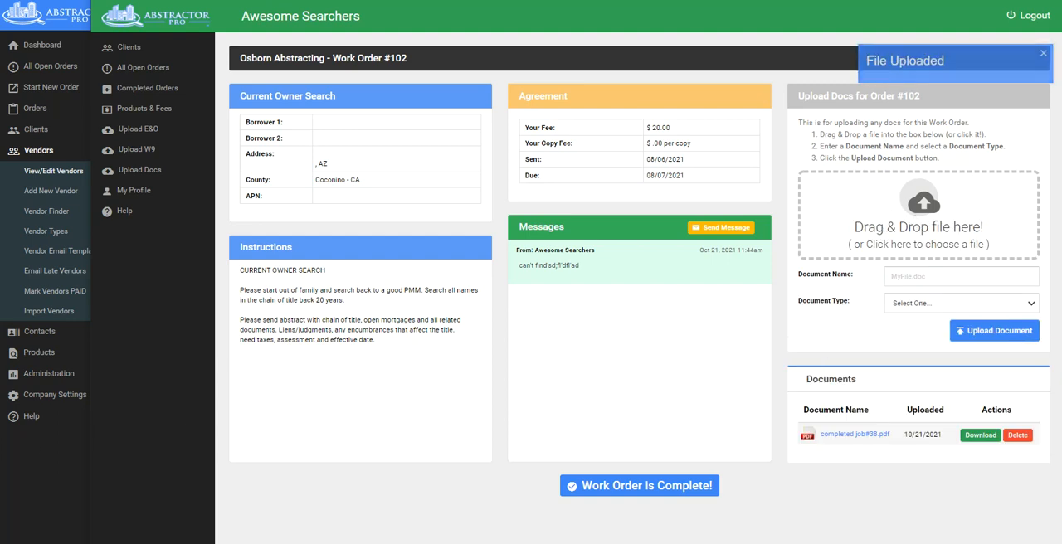
Upload invoice job #38.pdf to the work order with the document type My Invoice.
drag(4, 535, 967, 208)
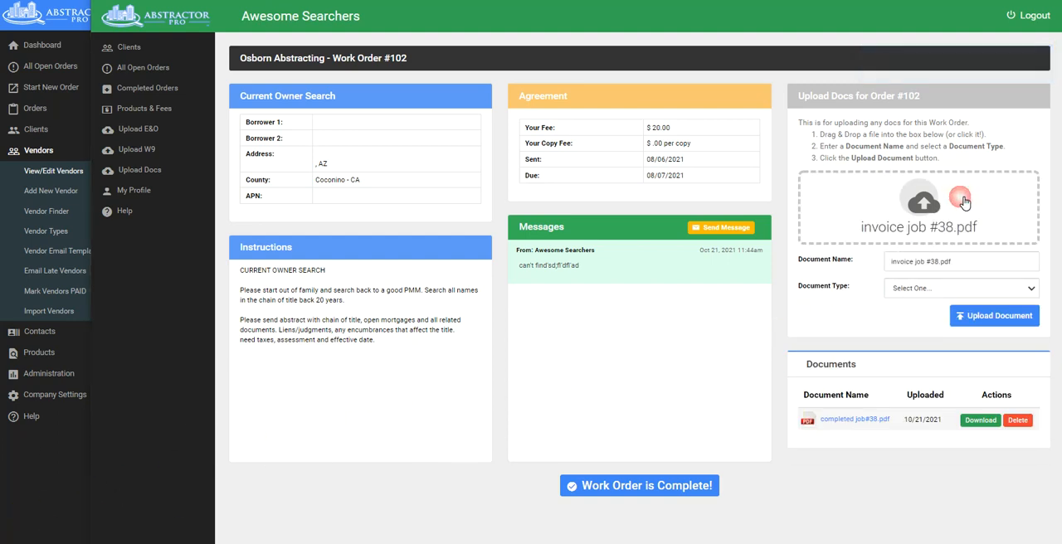
click(937, 295)
click(915, 317)
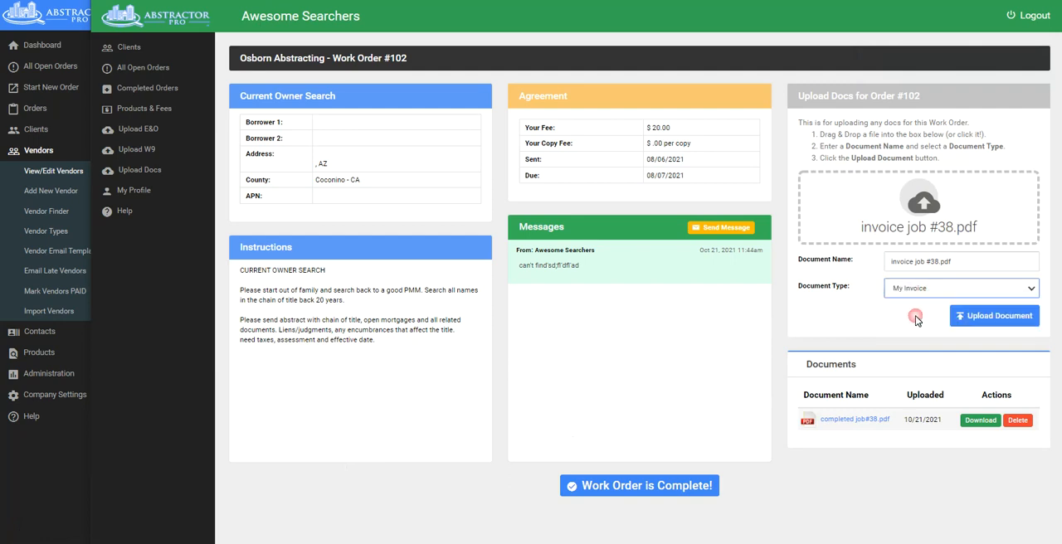
click(994, 315)
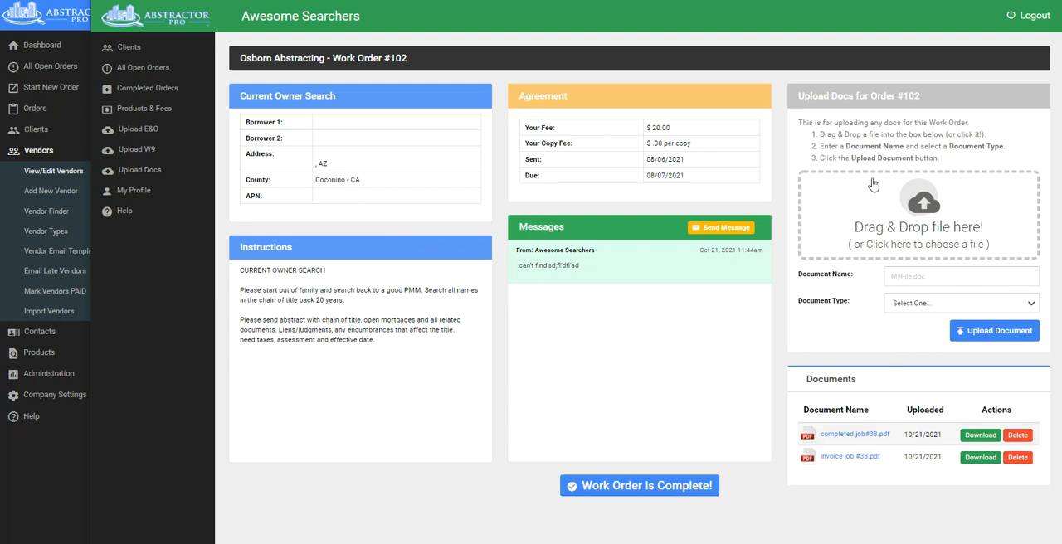
Mark the work order as complete and review the vendor's Completed Orders list.
click(615, 488)
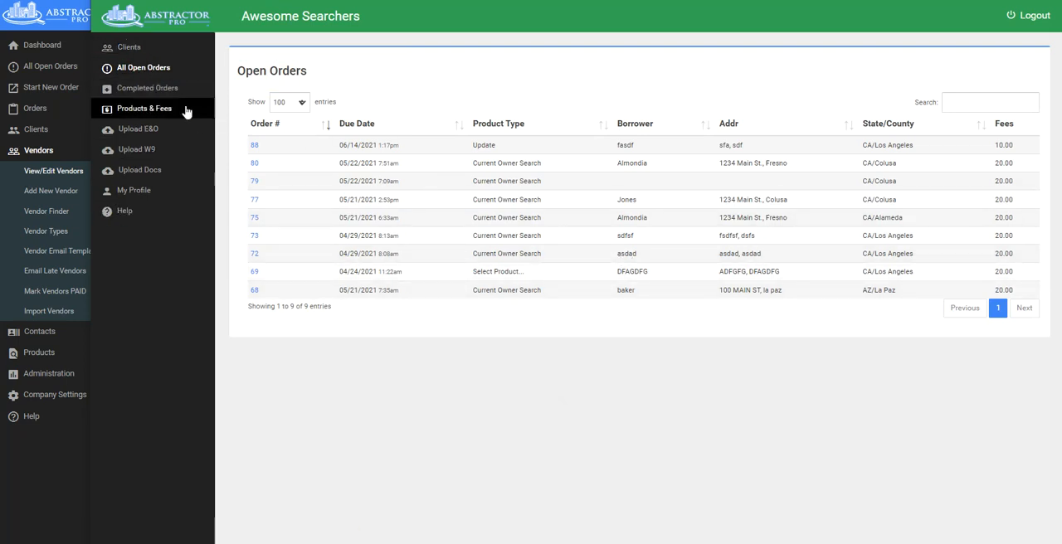
click(158, 89)
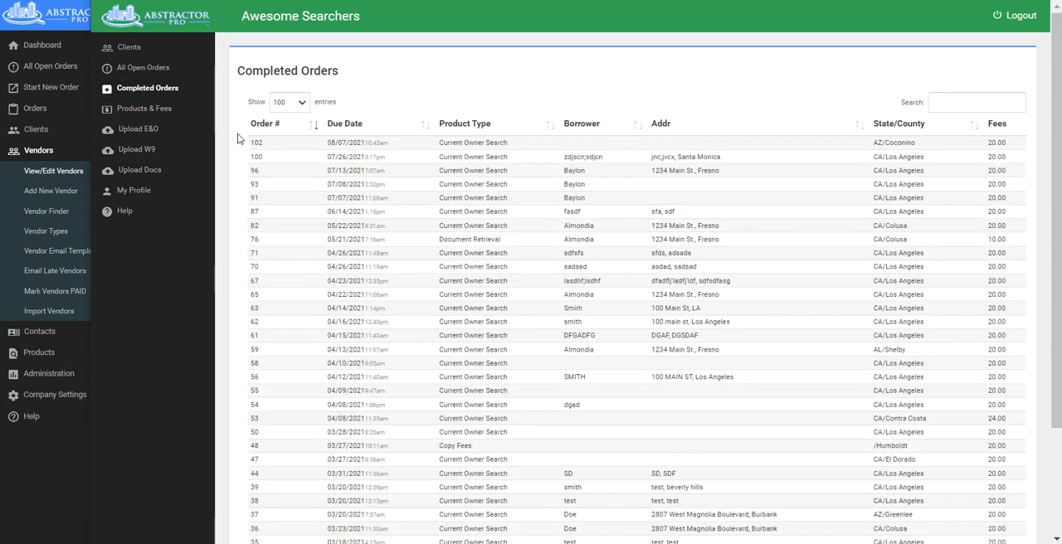
scroll(863, 154, down, 5)
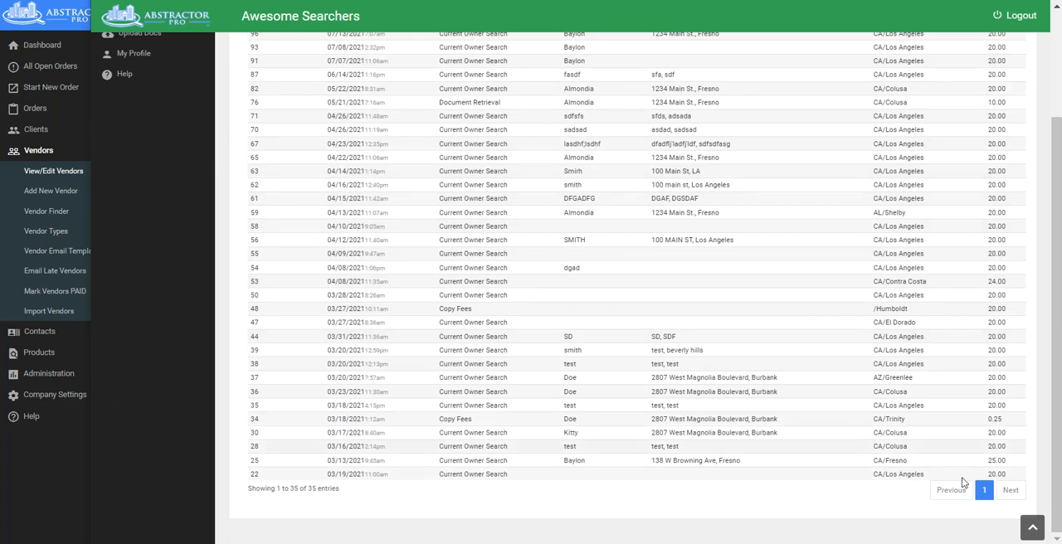
scroll(658, 332, up, 5)
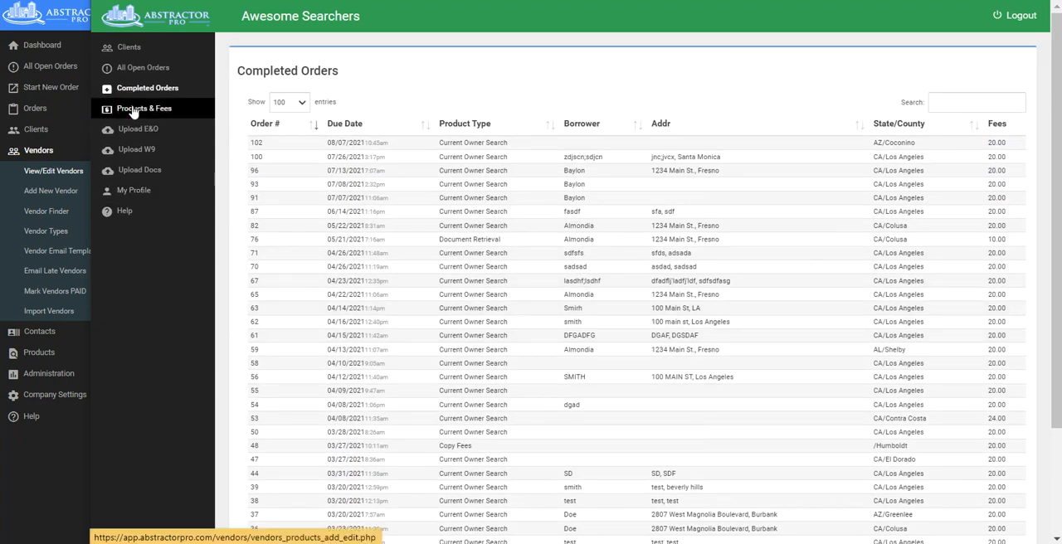
Delete the listed products from the vendor's Products & Fees, starting with Copy Fees.
click(133, 111)
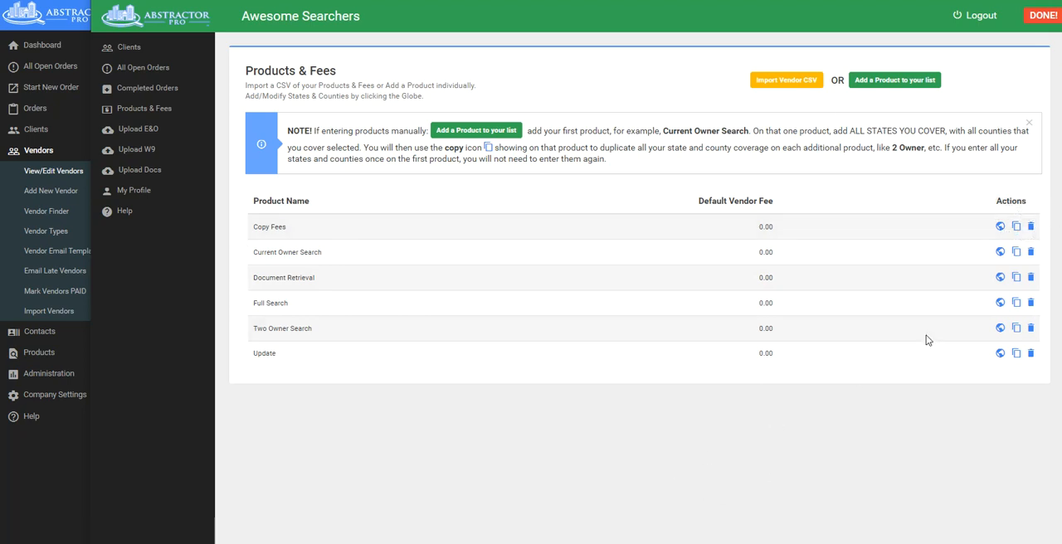
click(1031, 227)
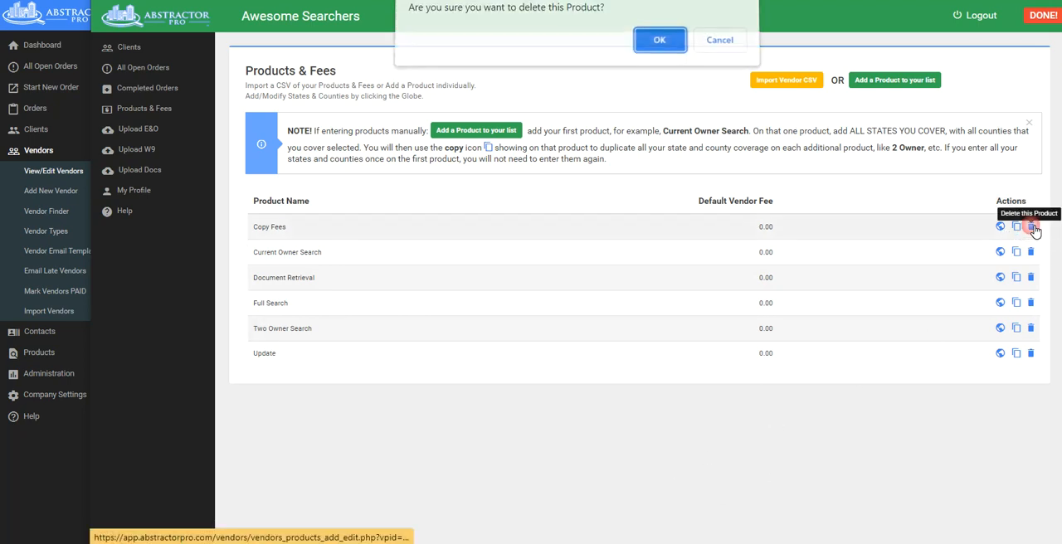
click(654, 43)
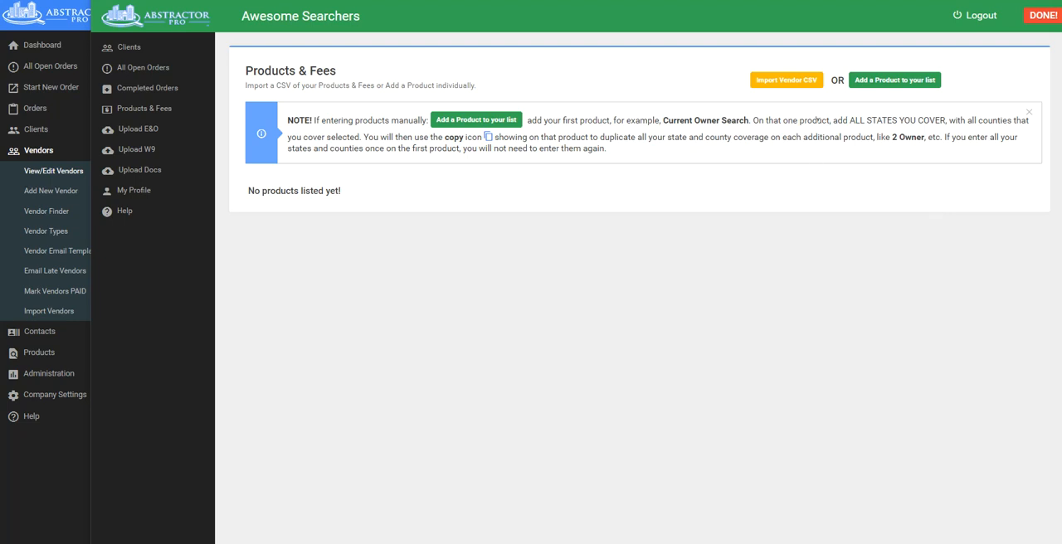
Open the vendor CSV import page for Products & Fees and switch to the fee spreadsheet in Excel.
click(788, 83)
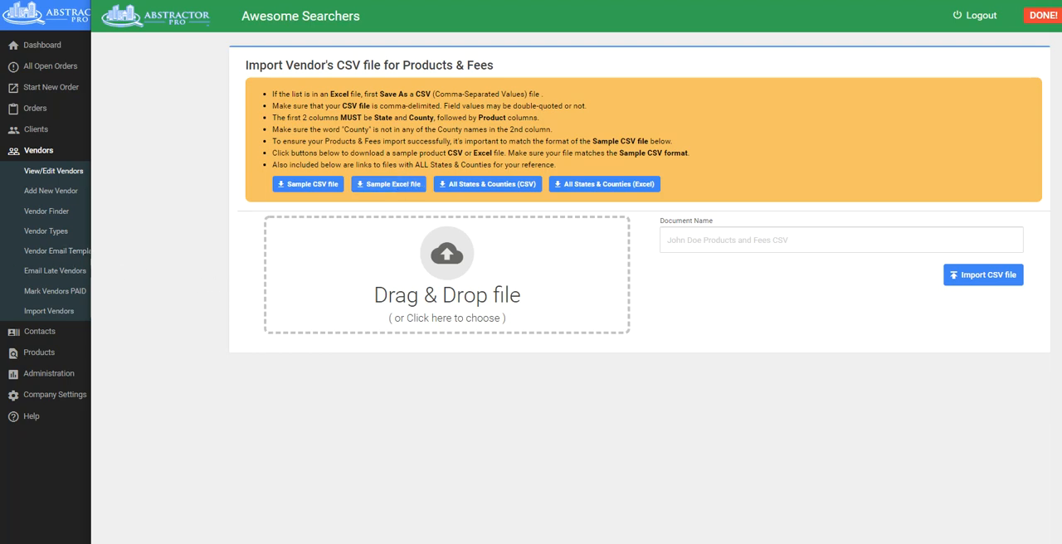
click(0, 217)
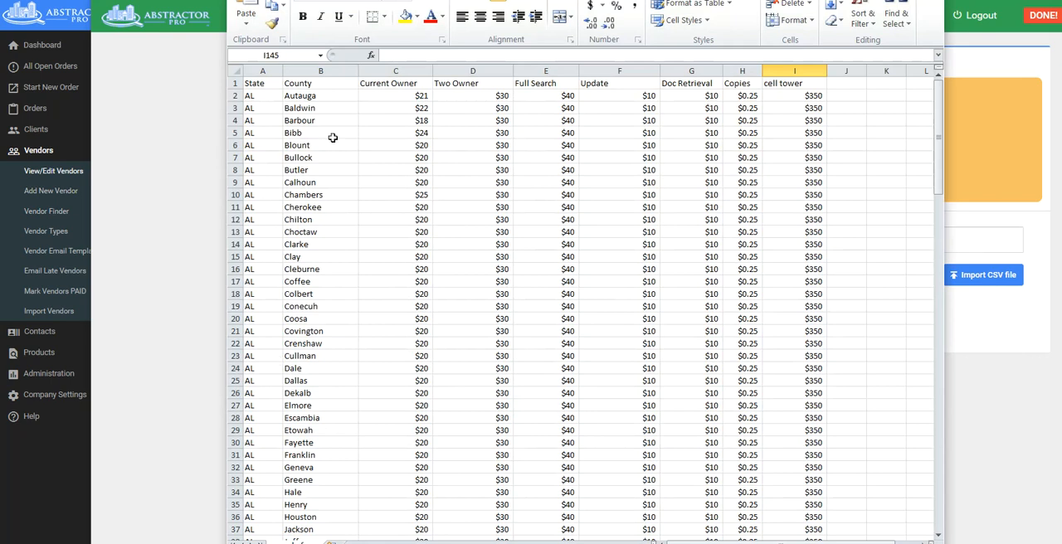
Examine how the fee spreadsheet's State and County columns pair each state with its counties across AL, AZ and CA.
scroll(340, 371, down, 6)
scroll(341, 372, down, 12)
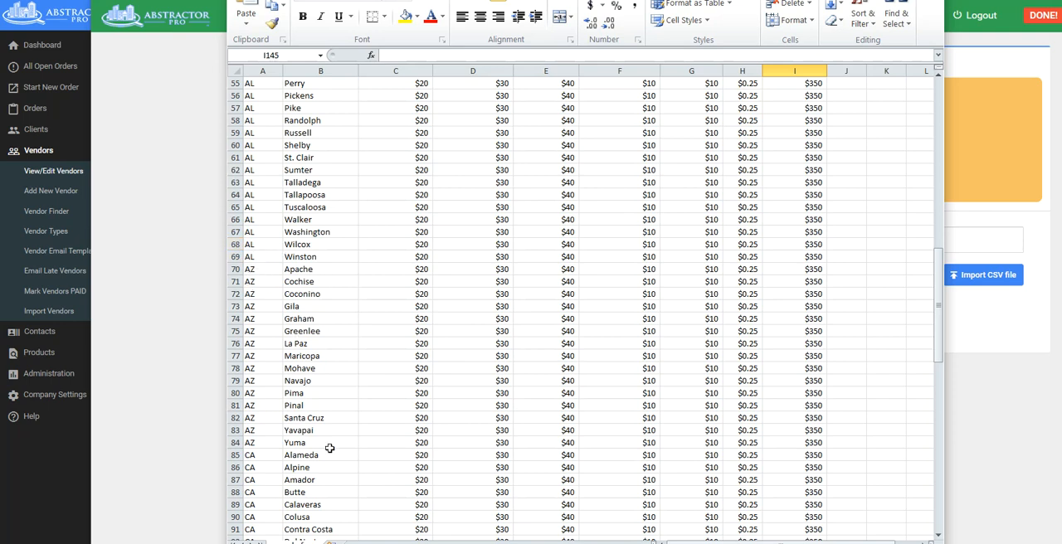
scroll(336, 455, down, 4)
scroll(337, 455, down, 1)
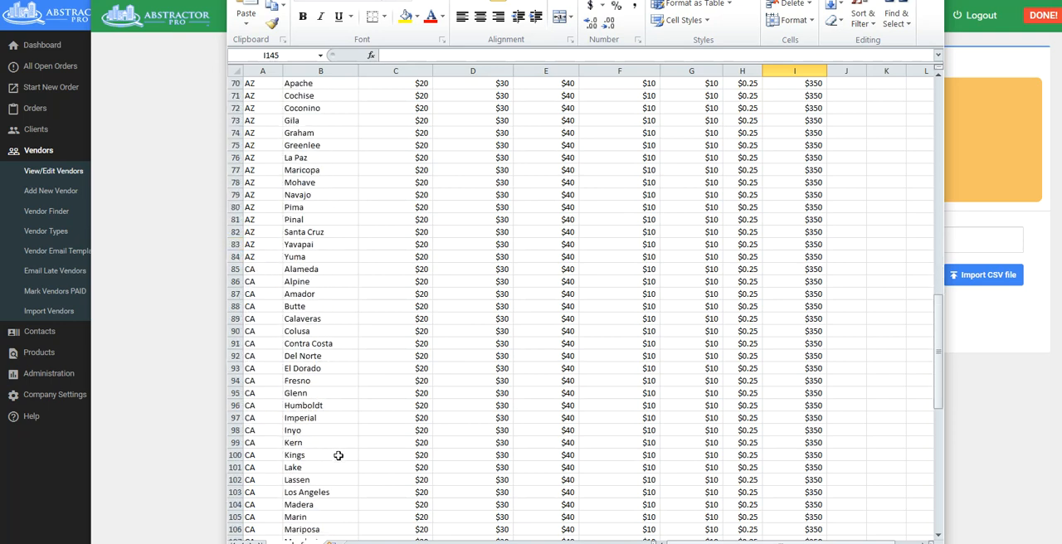
click(263, 234)
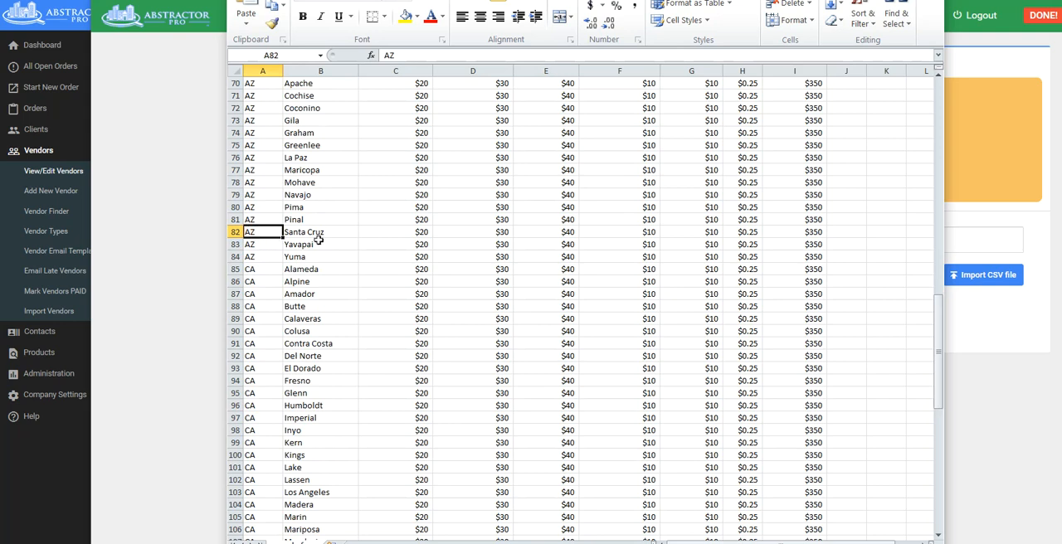
click(322, 236)
scroll(412, 288, up, 20)
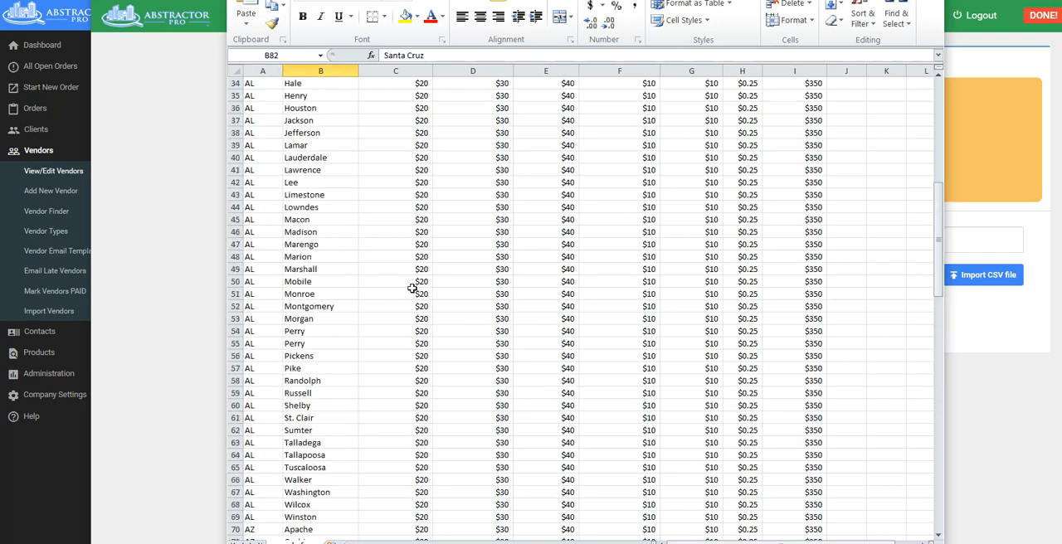
Examine the product fee columns from Current Owner and Two Owner through Full Search, Update, Doc Retrieval and Copies.
click(412, 74)
click(473, 72)
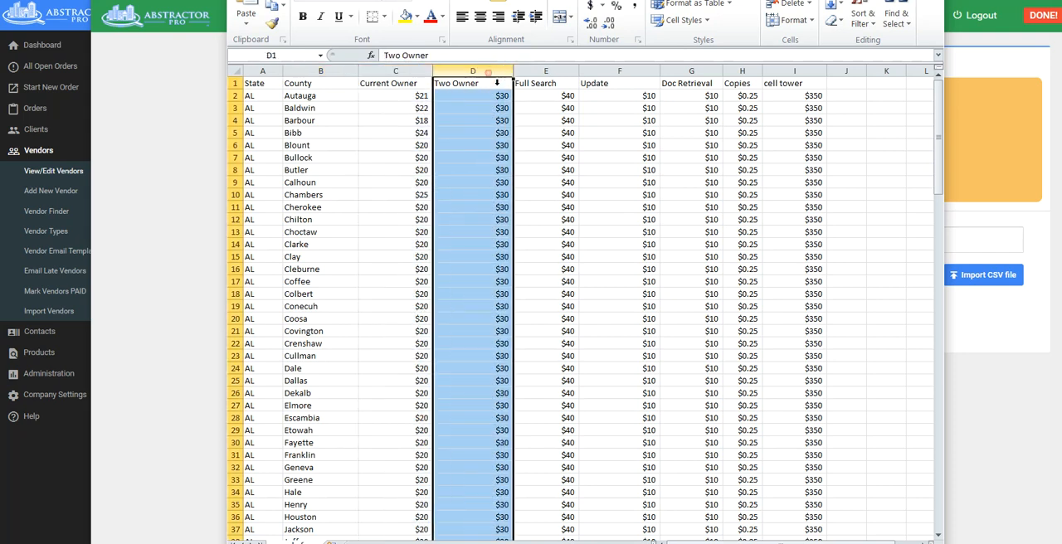
click(546, 72)
click(619, 72)
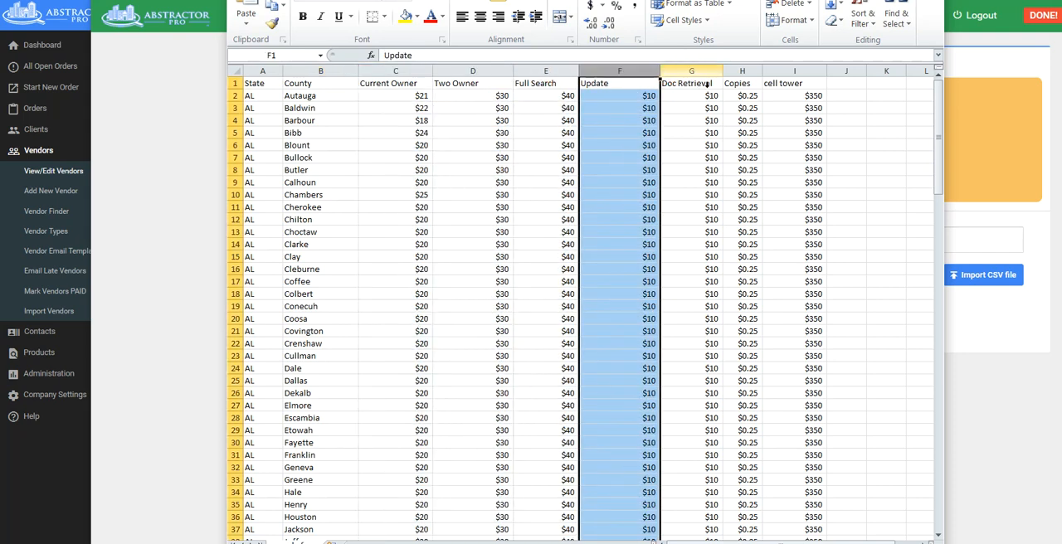
click(693, 72)
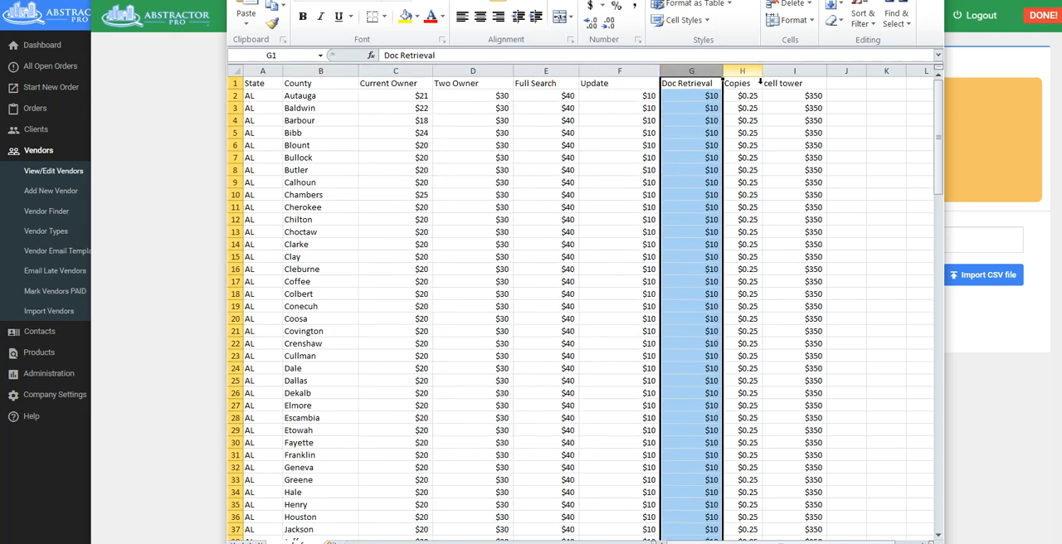
click(759, 73)
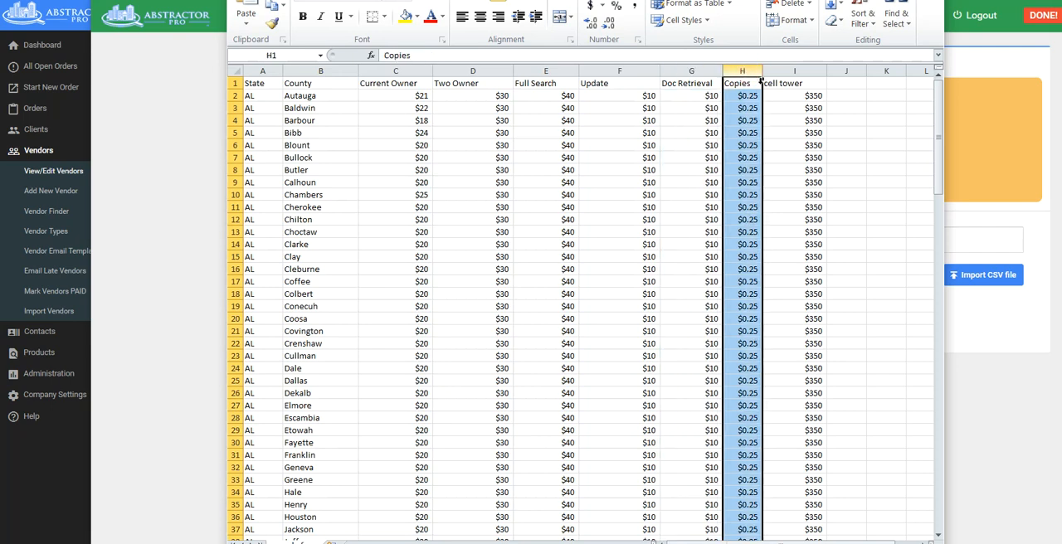
Remove the cell tower column from the fee spreadsheet.
click(798, 73)
right_click(802, 77)
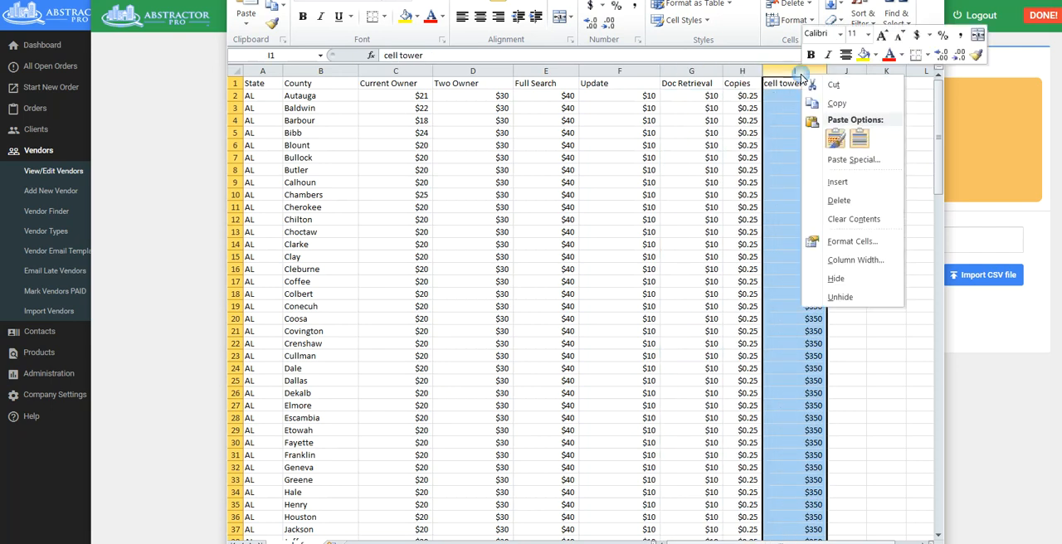
click(853, 219)
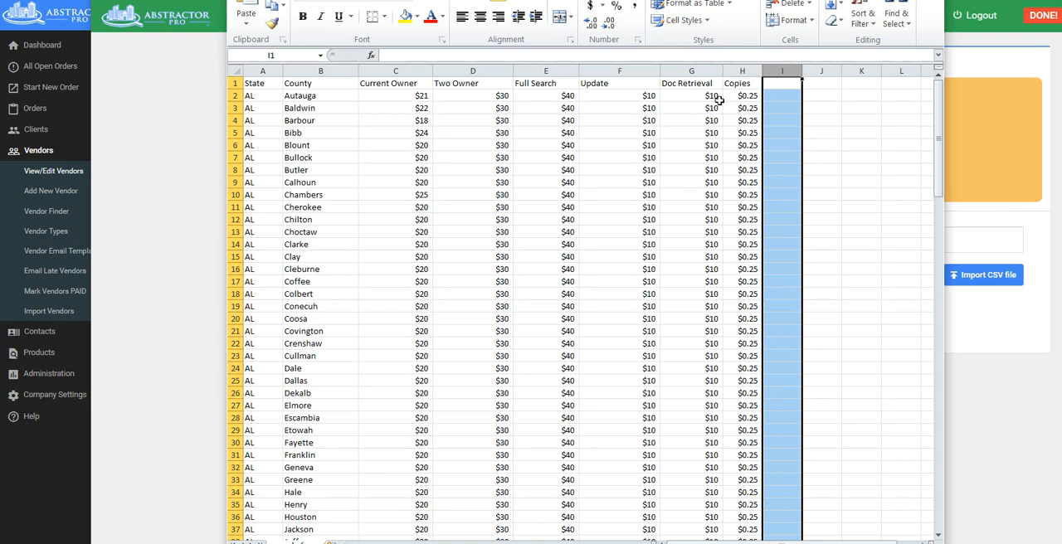
Set the Two Owner fee for Bullock county, AL to $55.
scroll(496, 332, down, 7)
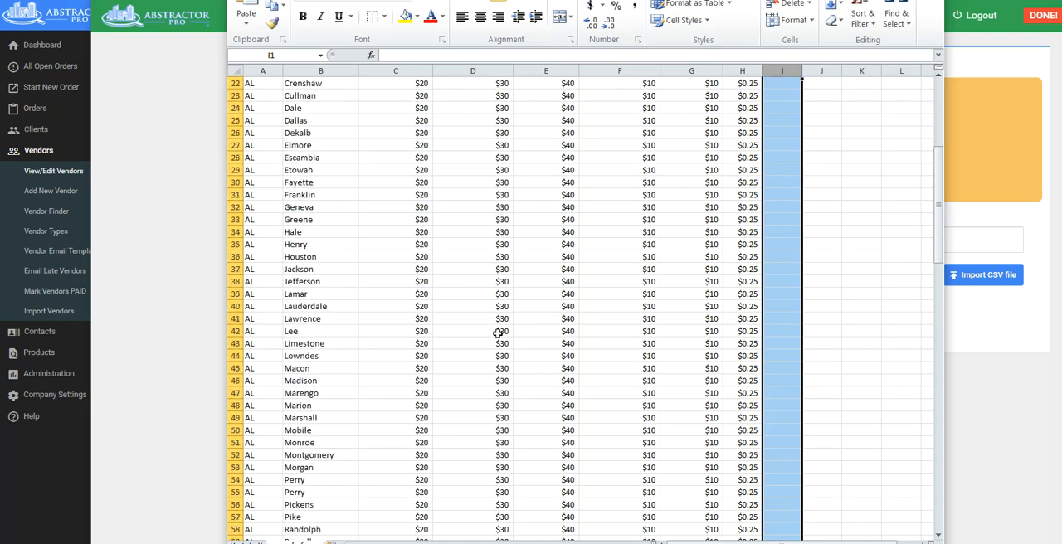
scroll(498, 333, down, 20)
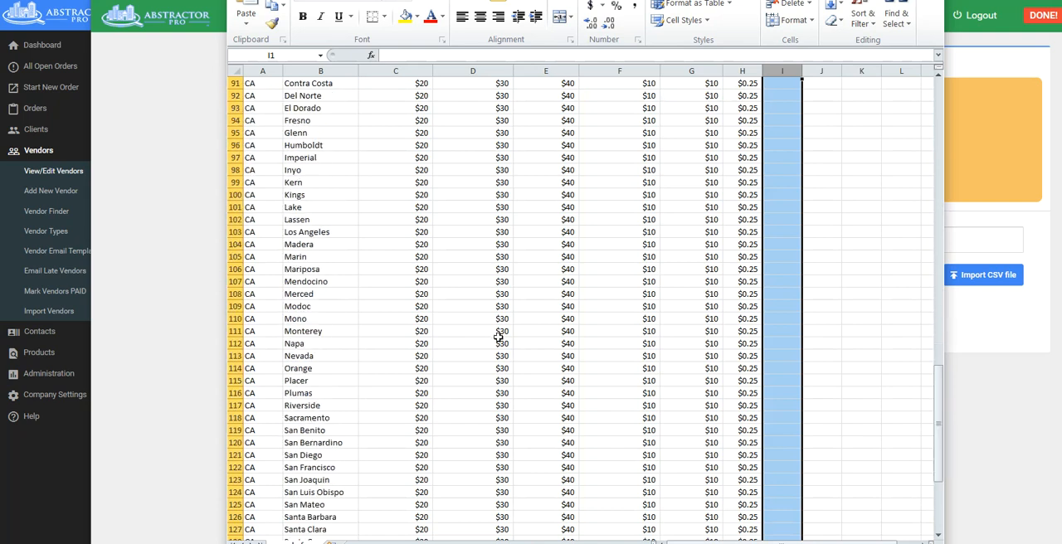
scroll(498, 336, down, 12)
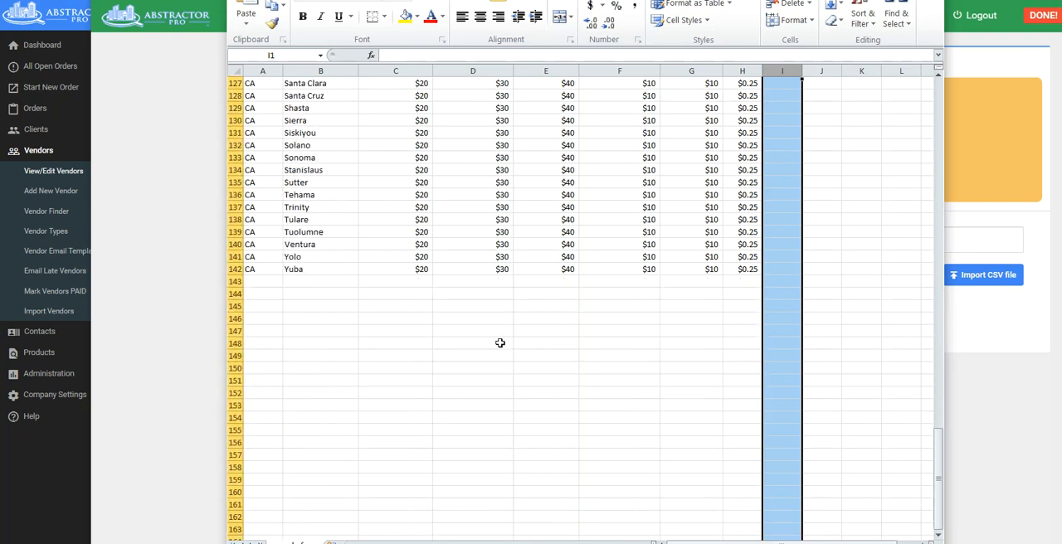
scroll(500, 343, up, 20)
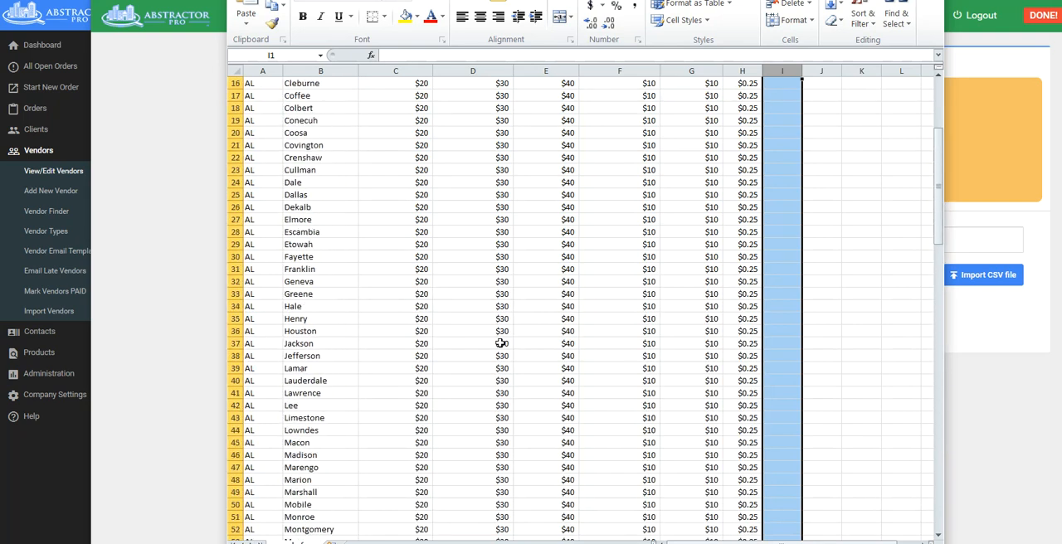
scroll(500, 343, up, 5)
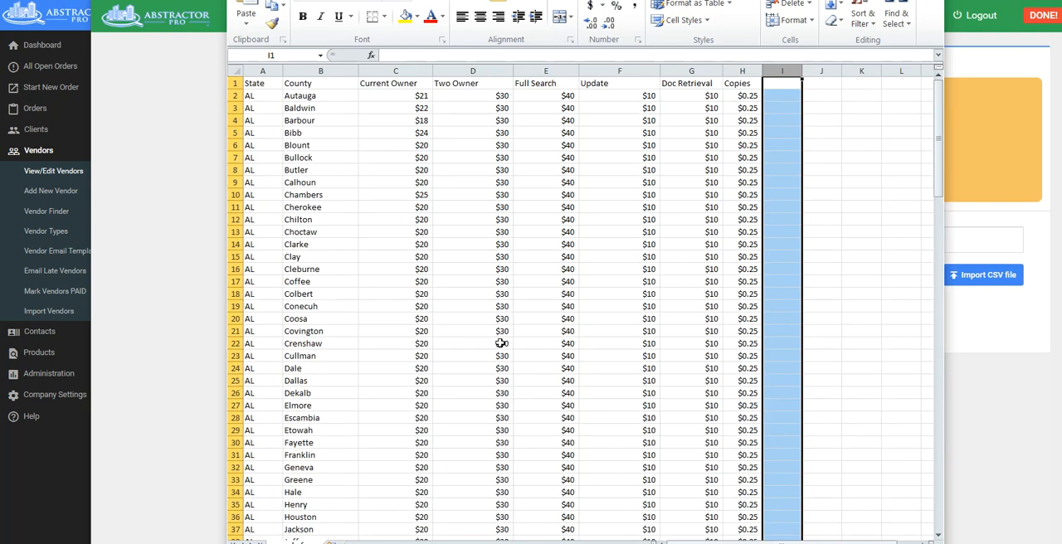
click(490, 162)
drag(490, 163, 519, 161)
click(519, 161)
click(504, 162)
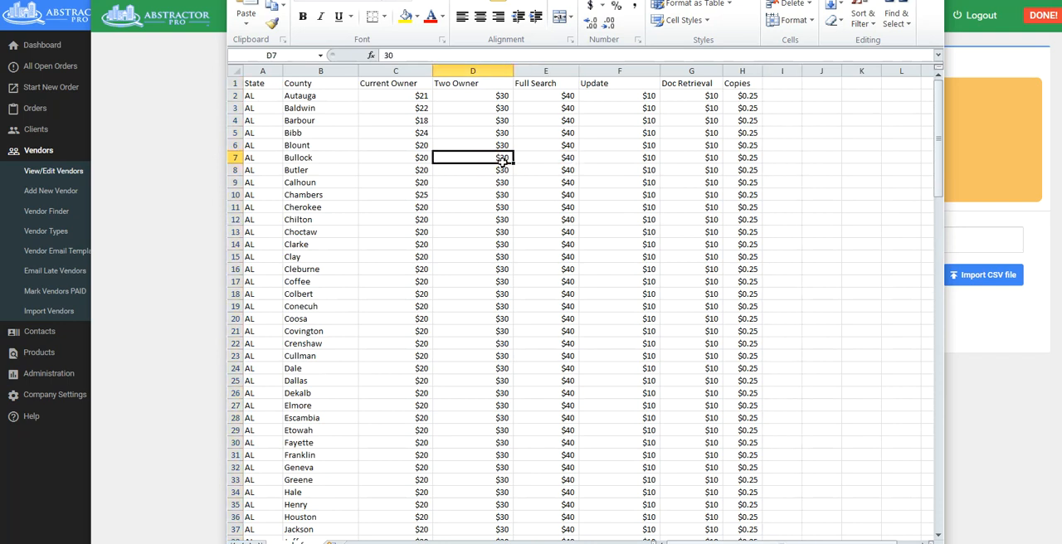
text(55)
key(Return)
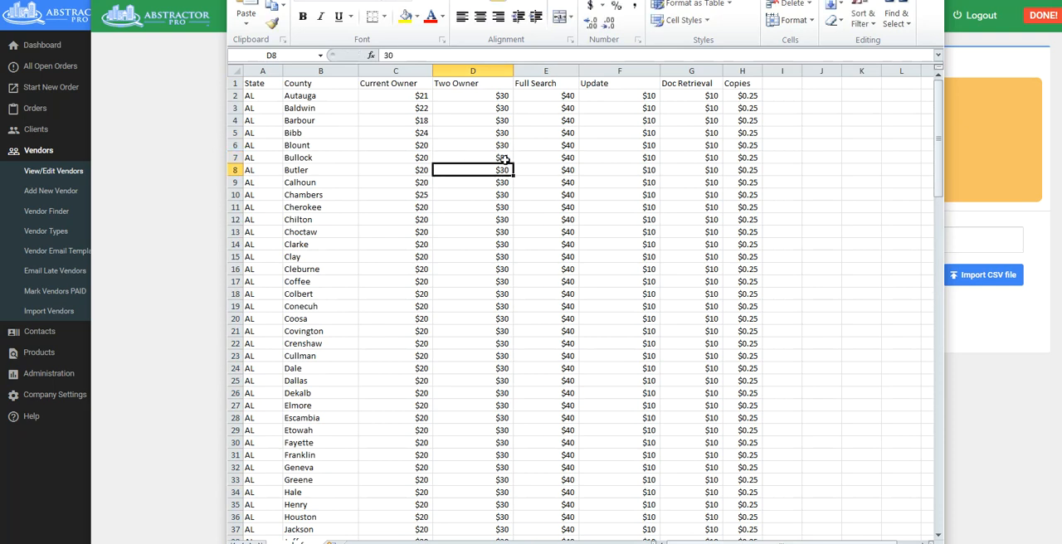
Set Cherokee county's Current Owner fee to $30 and Clarke county's Doc Retrieval fee to $15.
click(424, 209)
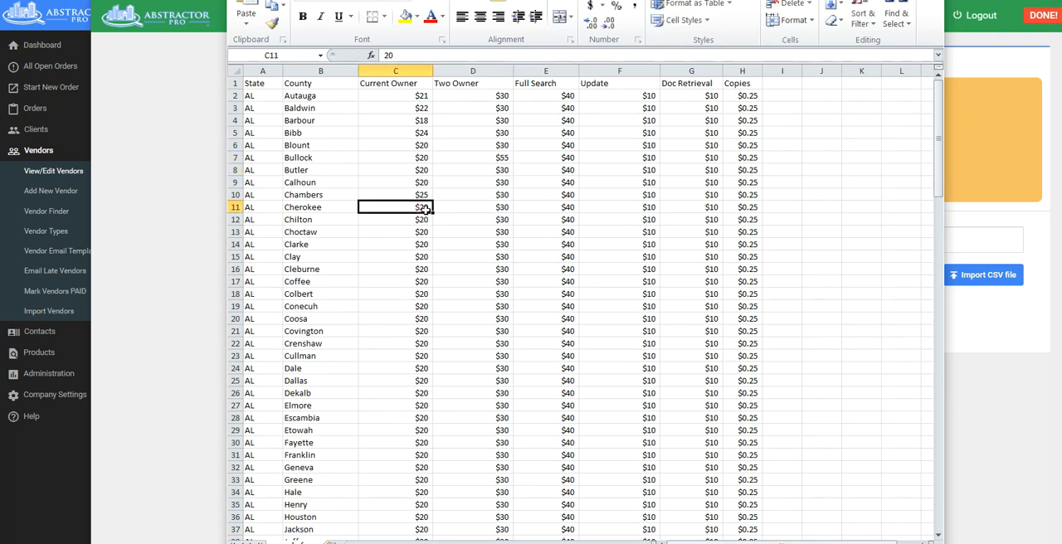
text(30)
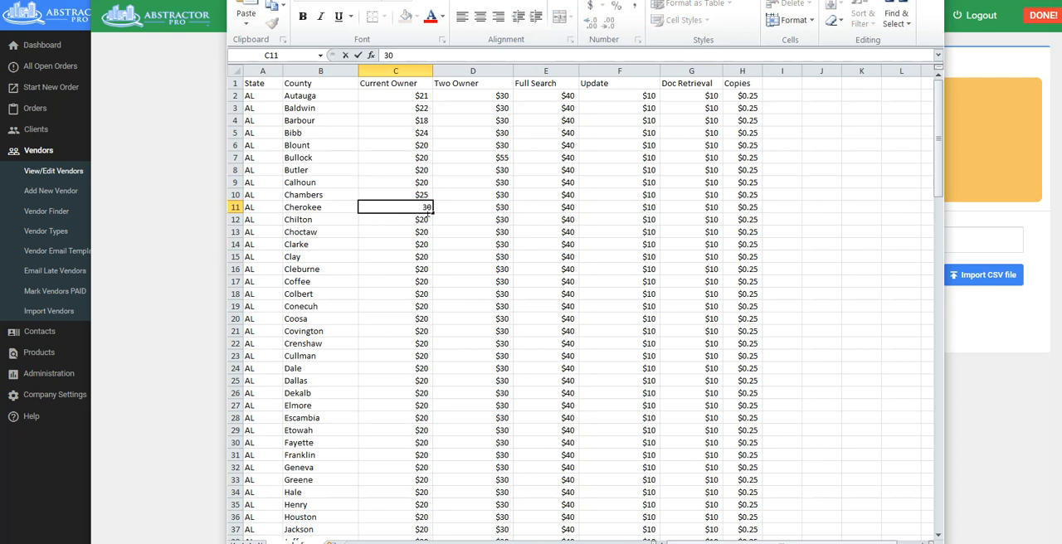
click(717, 245)
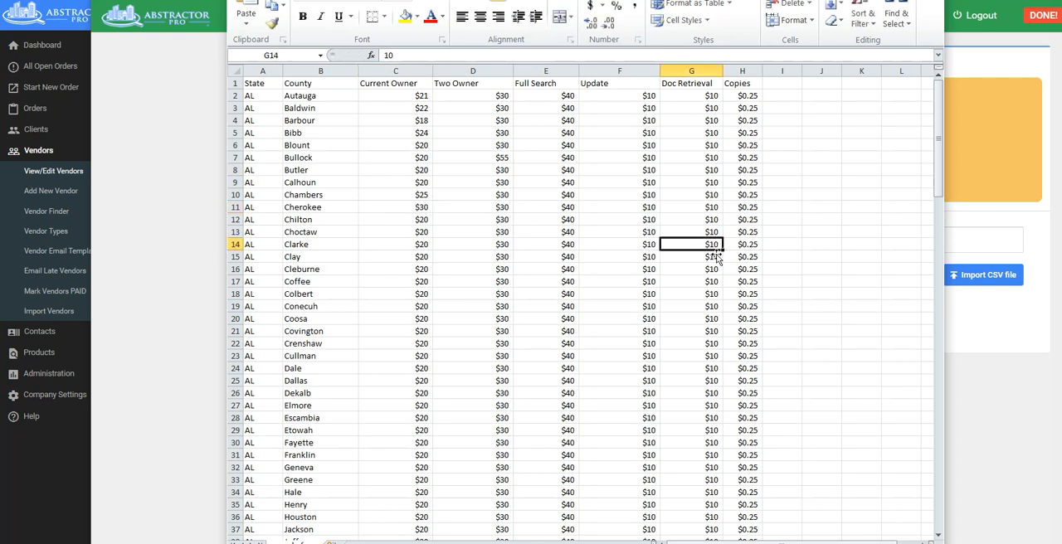
text(15)
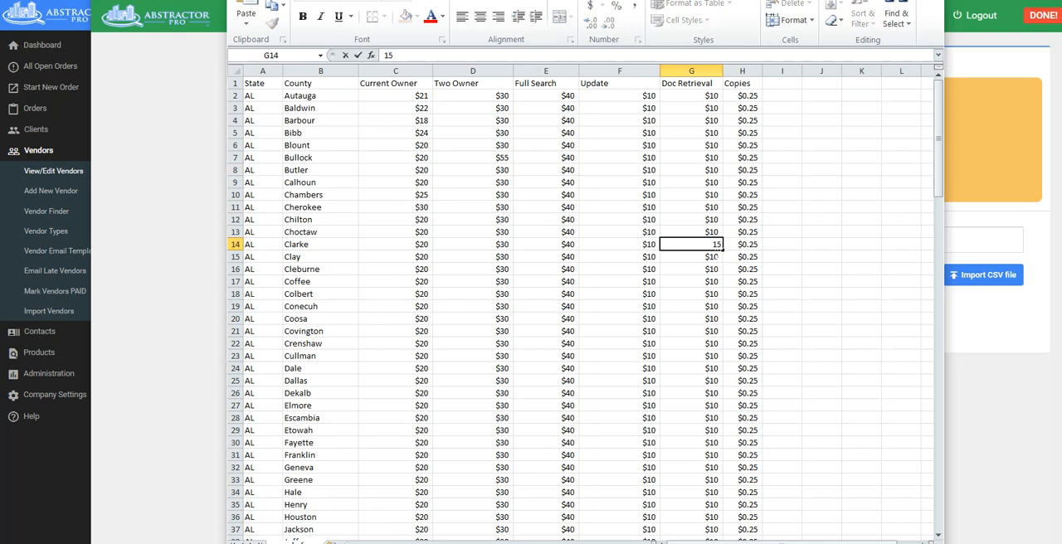
click(695, 208)
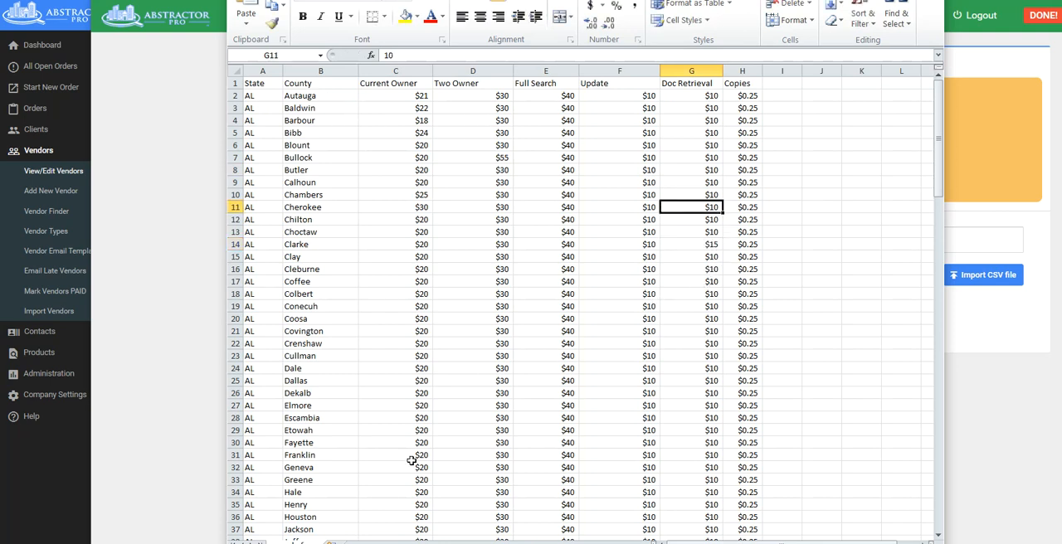
Save the spreadsheet as "sample fees" in CSV (Comma delimited) format, replacing the existing file and keeping the CSV format.
scroll(575, 409, down, 3)
scroll(580, 415, up, 3)
key(alt+f)
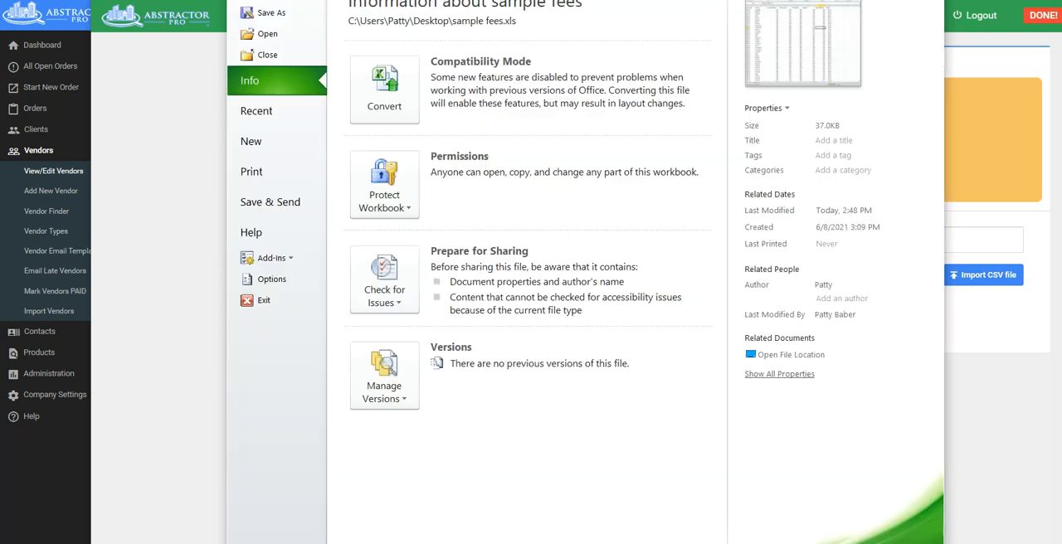
click(269, 13)
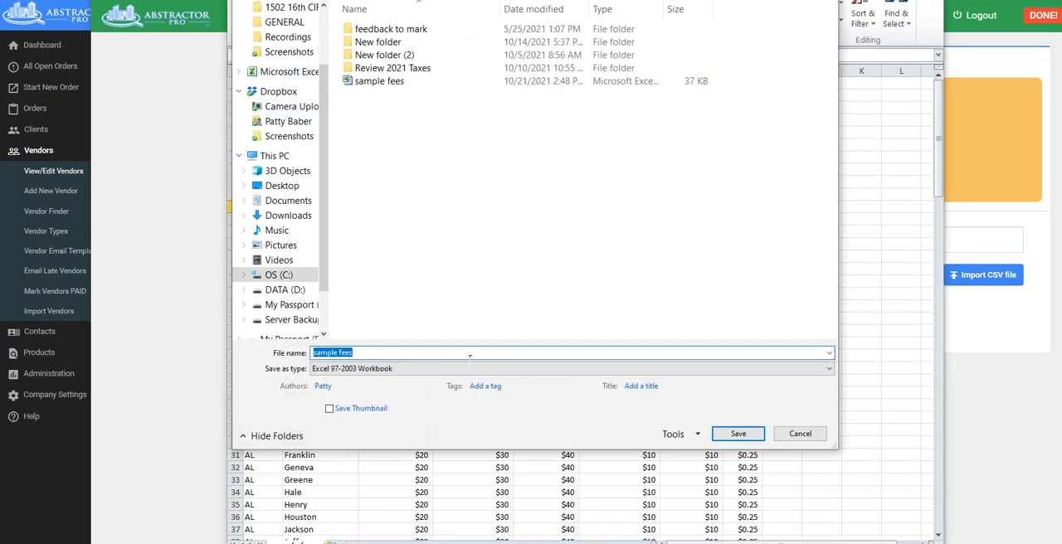
click(401, 369)
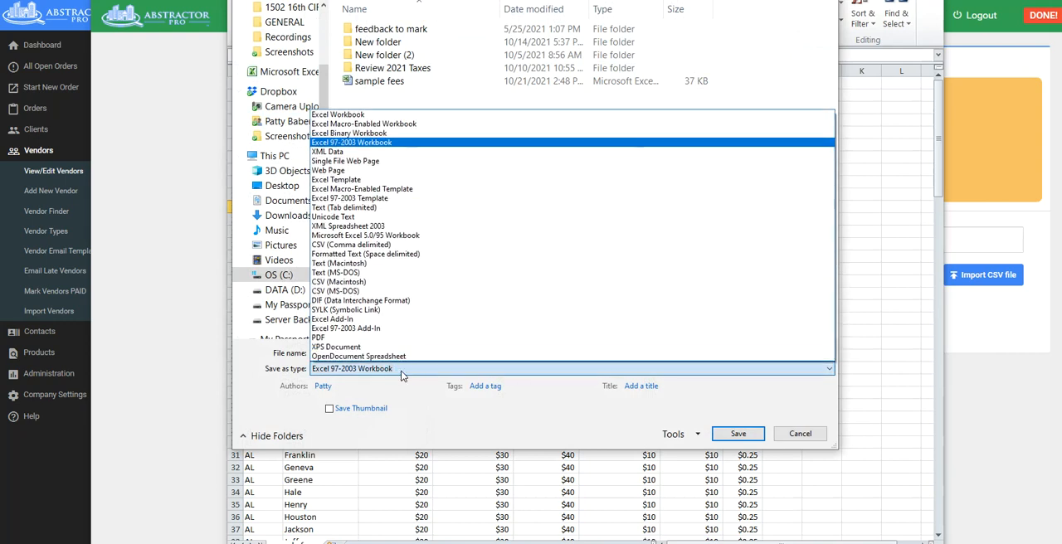
click(350, 246)
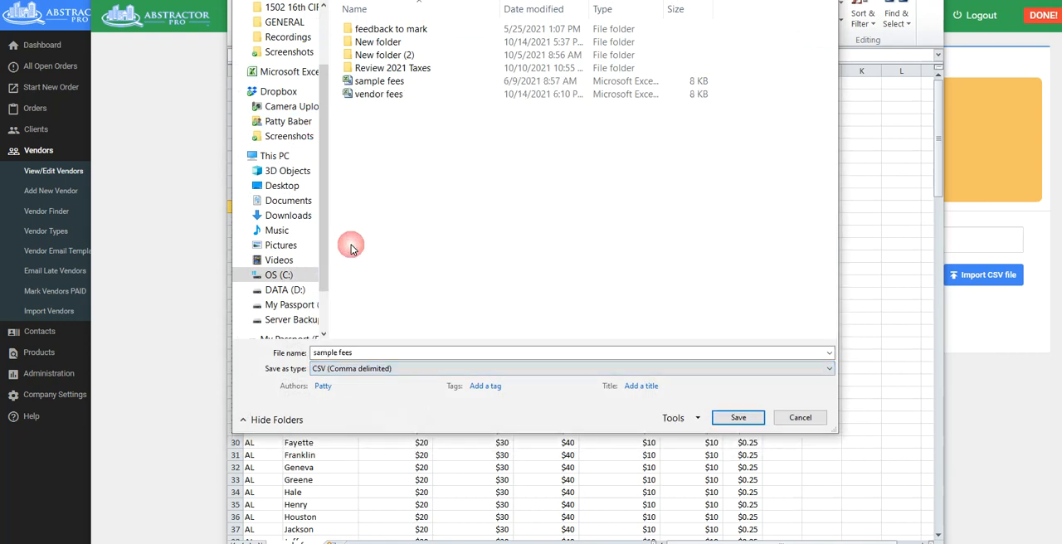
click(737, 418)
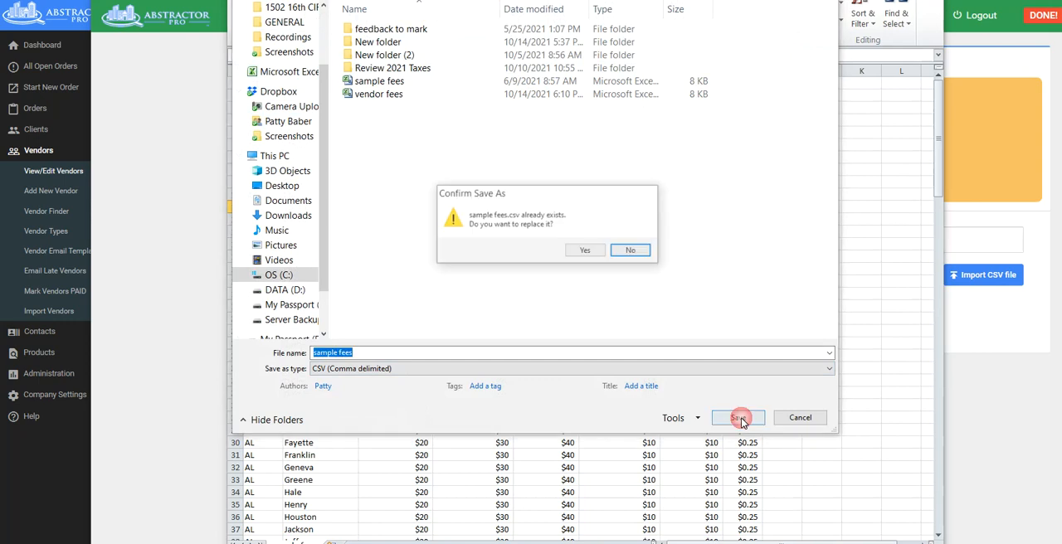
click(583, 250)
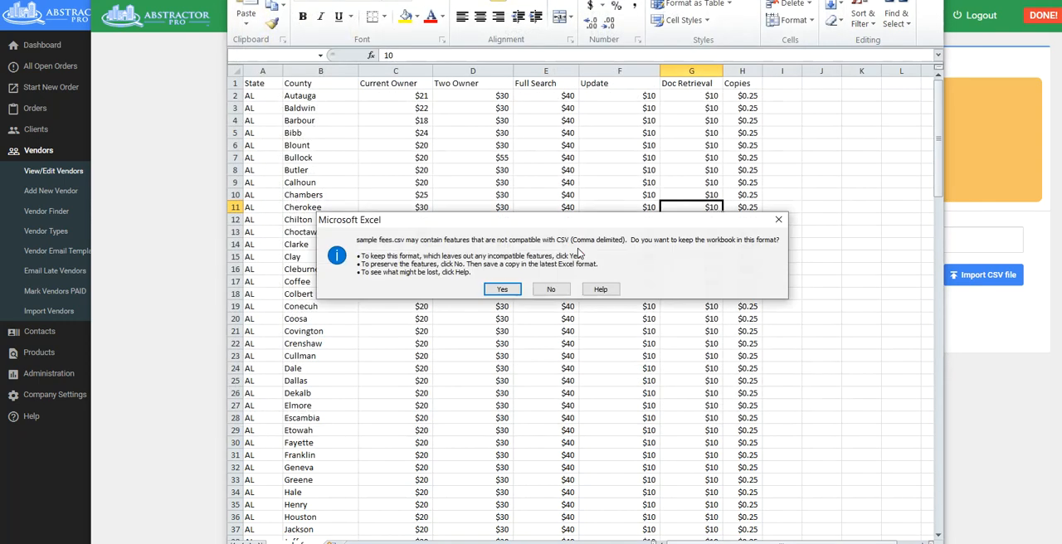
click(502, 289)
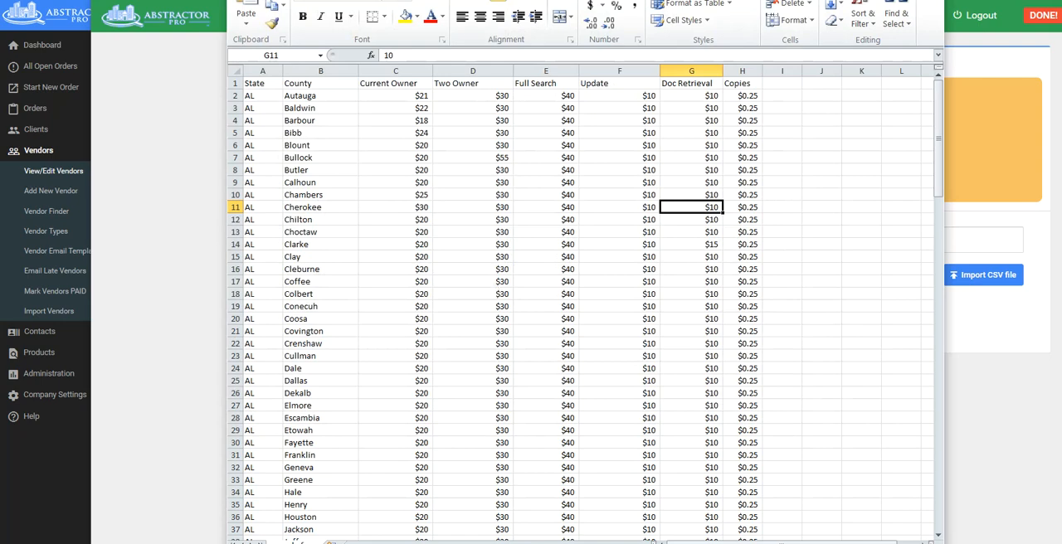
Close the fee spreadsheet, saving a copy as Excel Workbook "sample fees" on the Desktop, and return to the vendor CSV import page.
drag(841, 0, 676, 19)
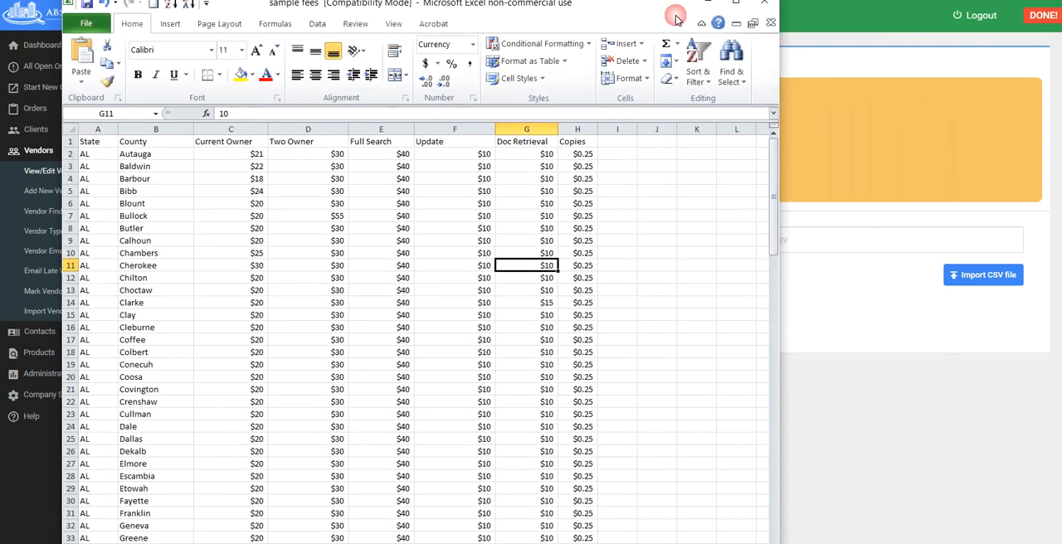
click(770, 25)
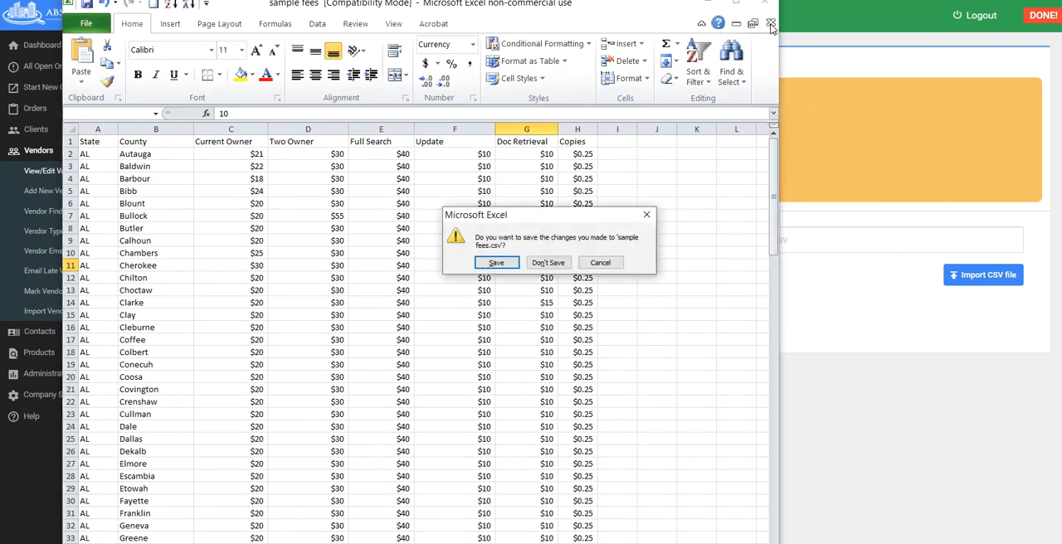
click(500, 266)
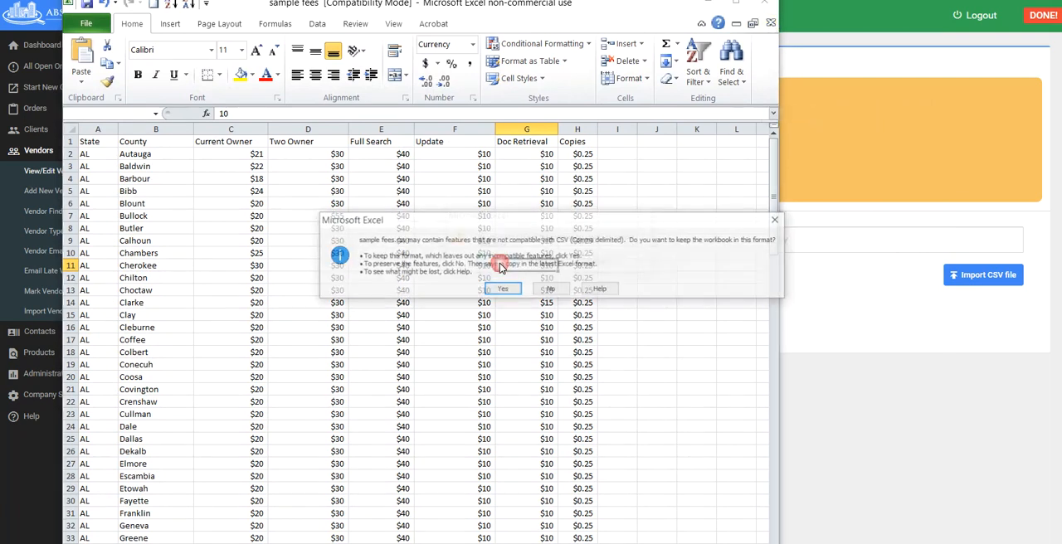
click(549, 292)
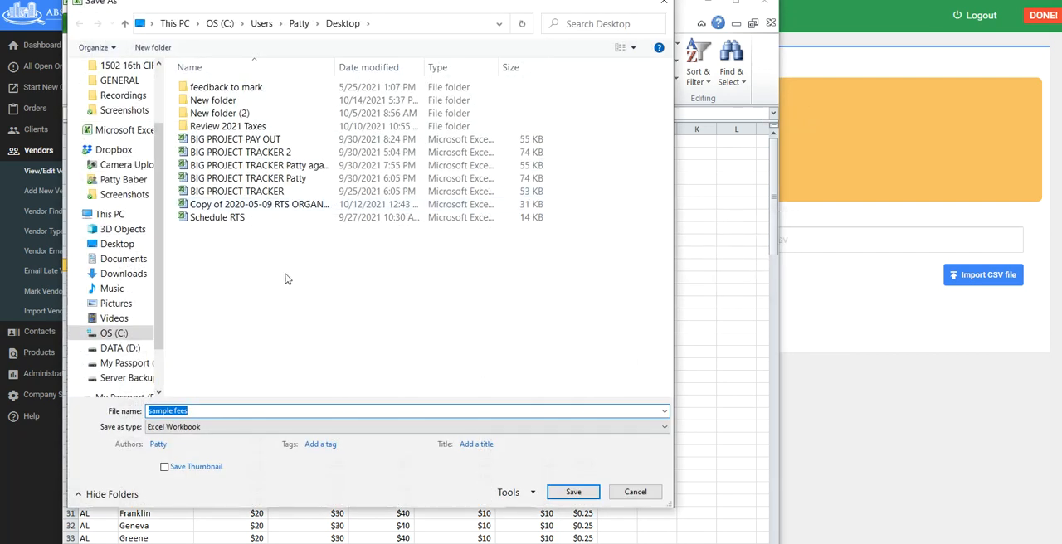
click(581, 495)
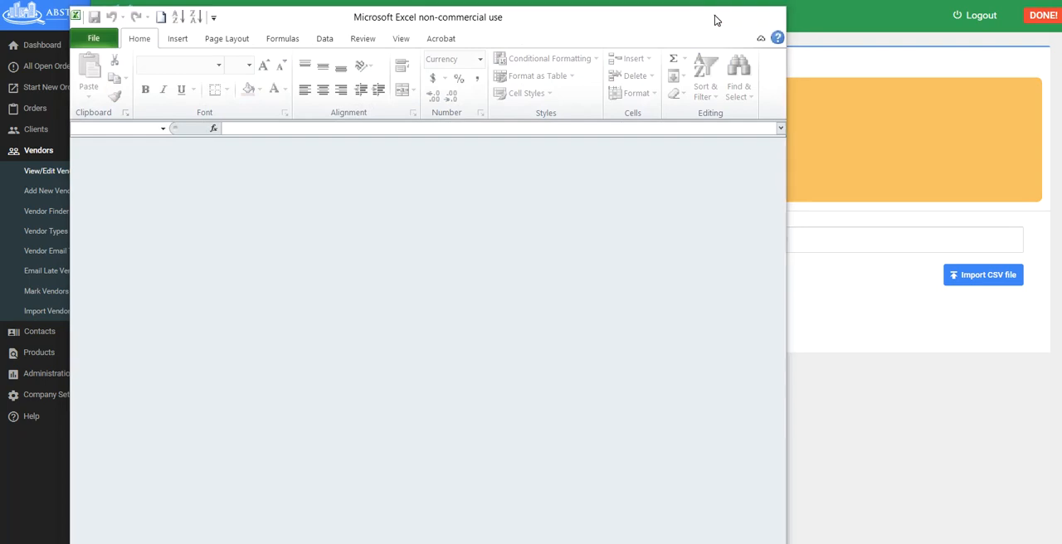
click(714, 15)
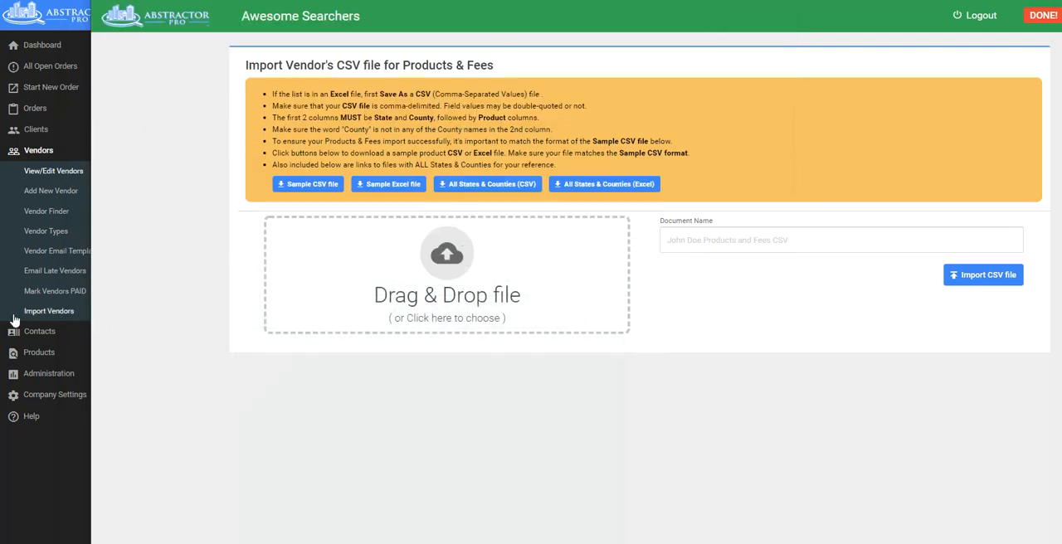
click(446, 282)
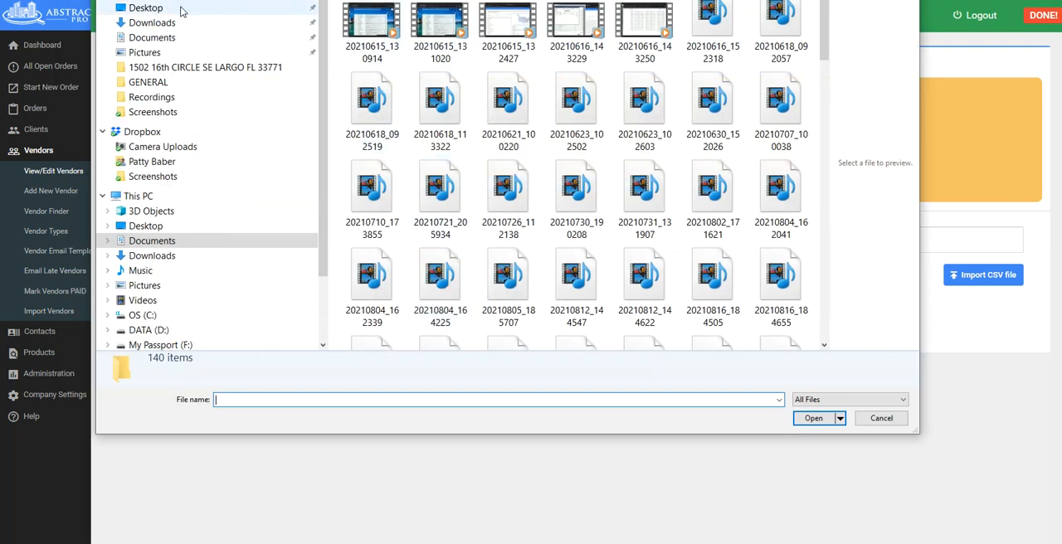
click(146, 7)
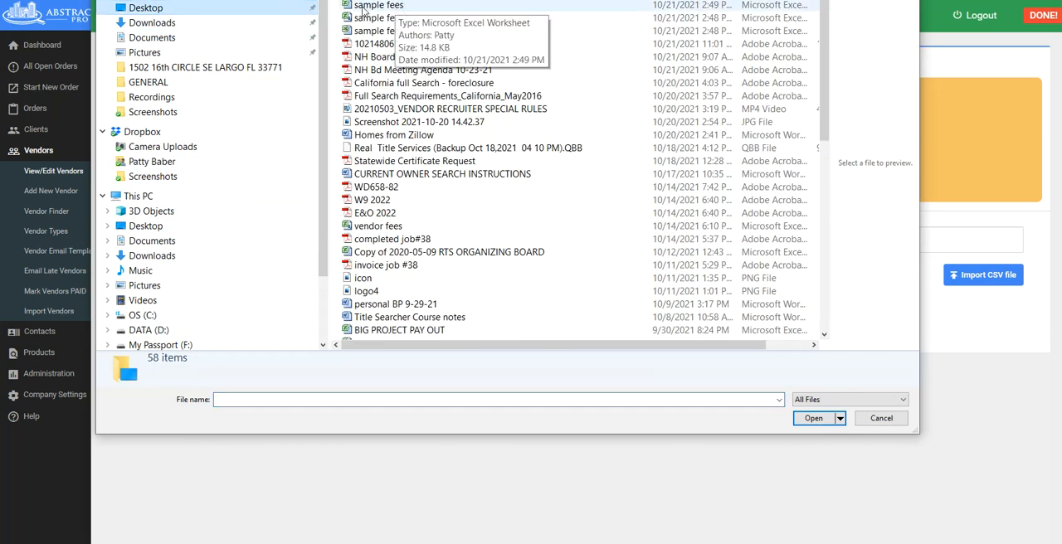
click(882, 419)
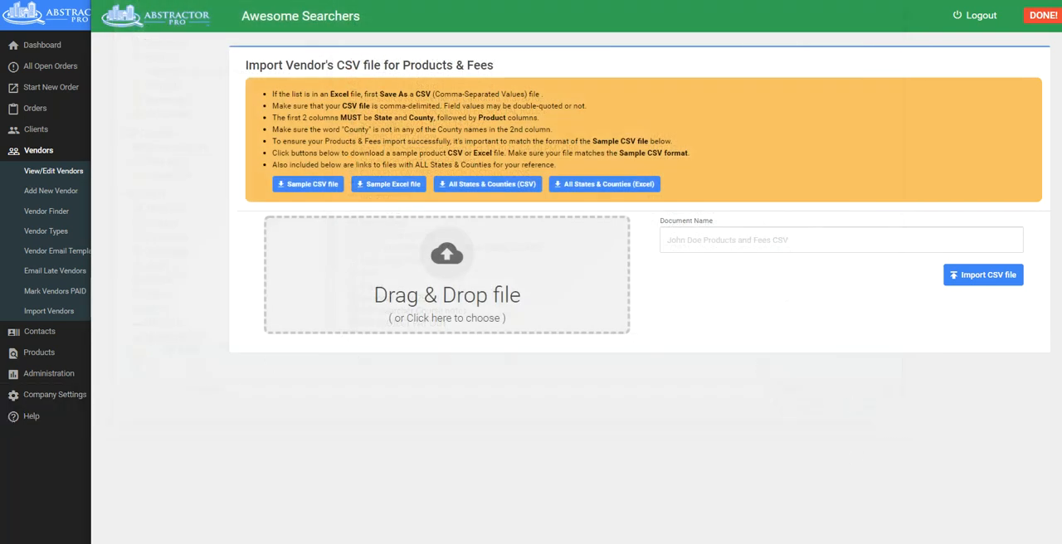
Add sample fees.csv to the upload area of the vendor's Products & Fees import page.
drag(2, 298, 516, 258)
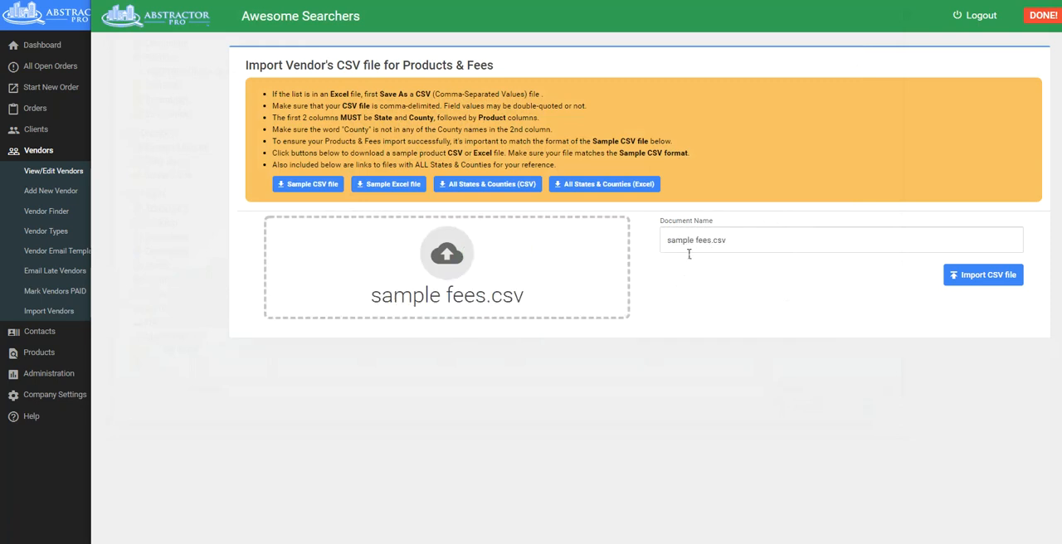
Import the CSV, map all eight uploaded columns to their matching company products, from State to State through Copies to Copy Fees, and submit the mapping.
click(985, 278)
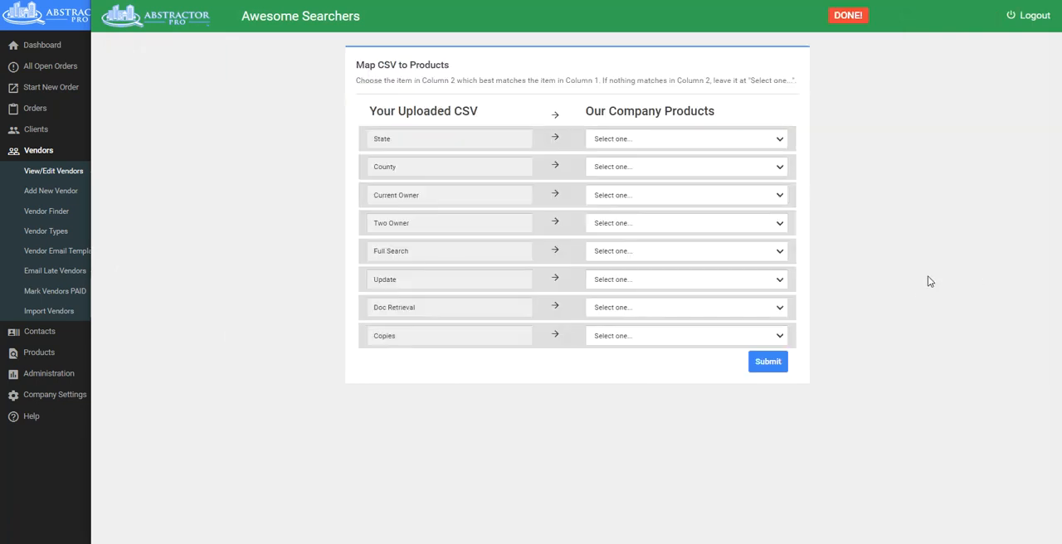
click(670, 142)
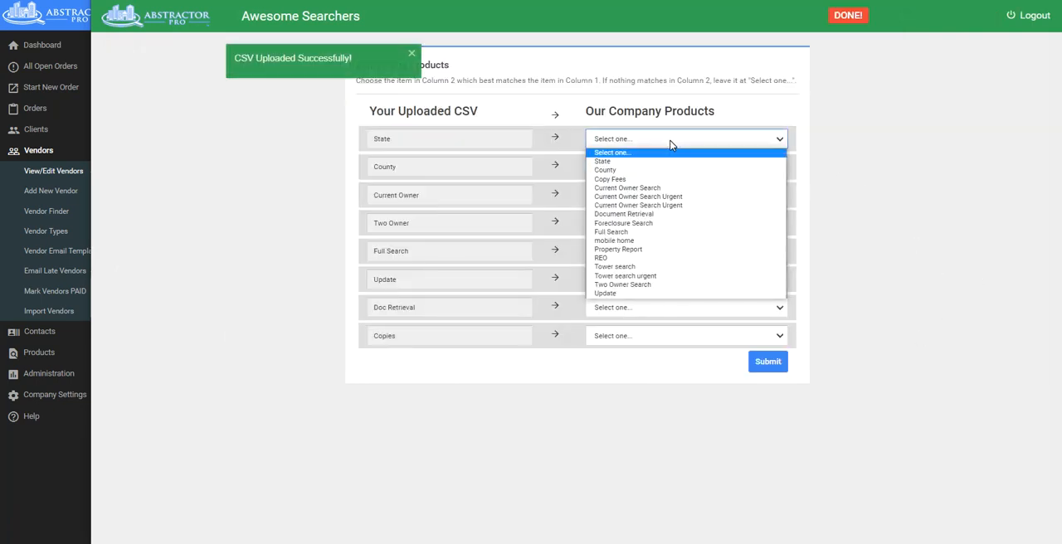
click(643, 162)
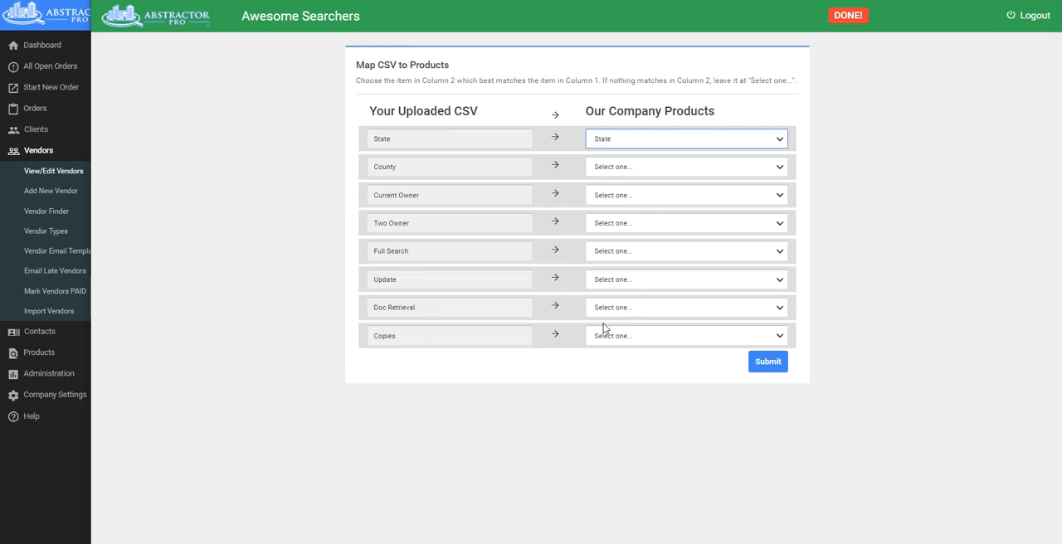
click(639, 170)
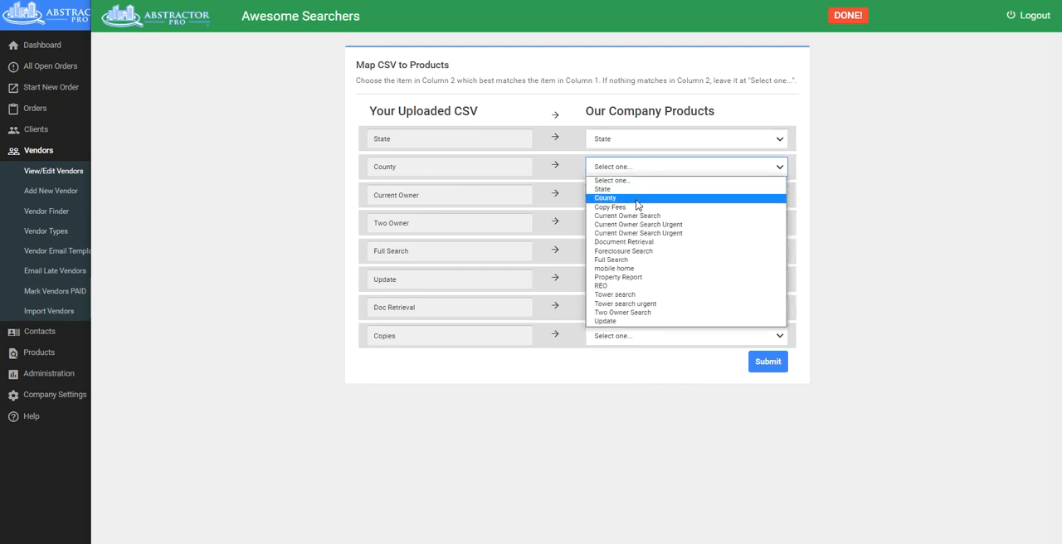
click(637, 199)
click(636, 202)
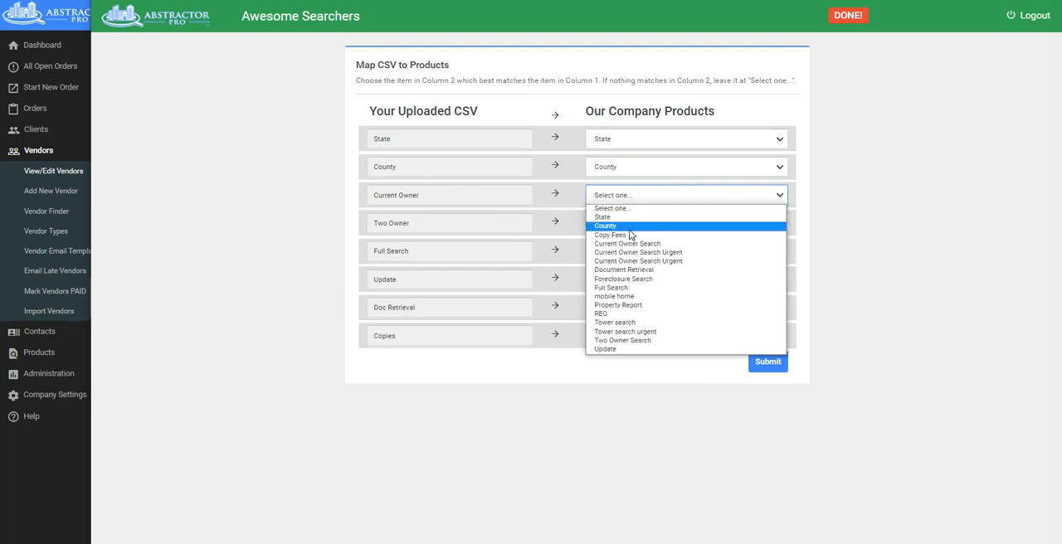
click(634, 243)
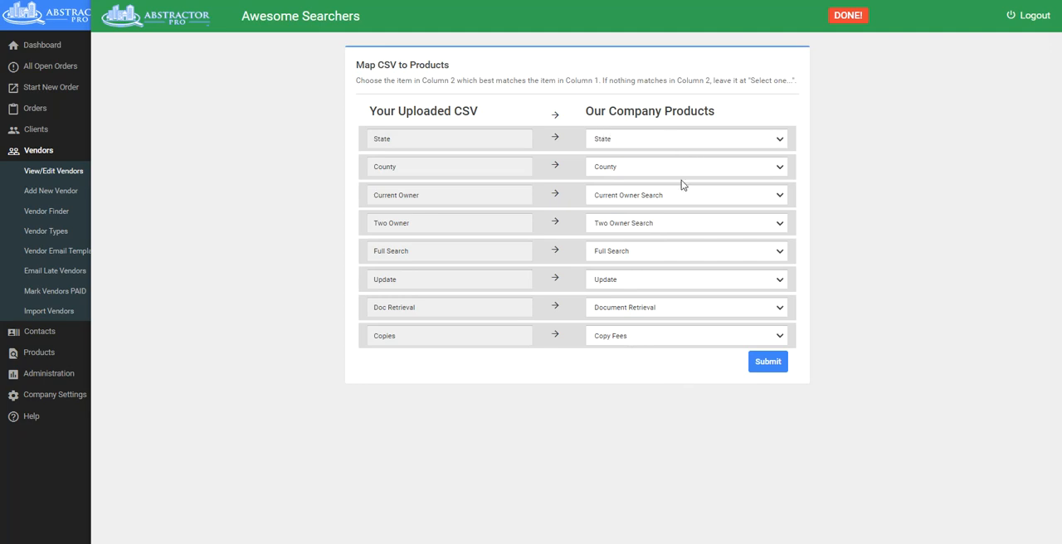
click(769, 362)
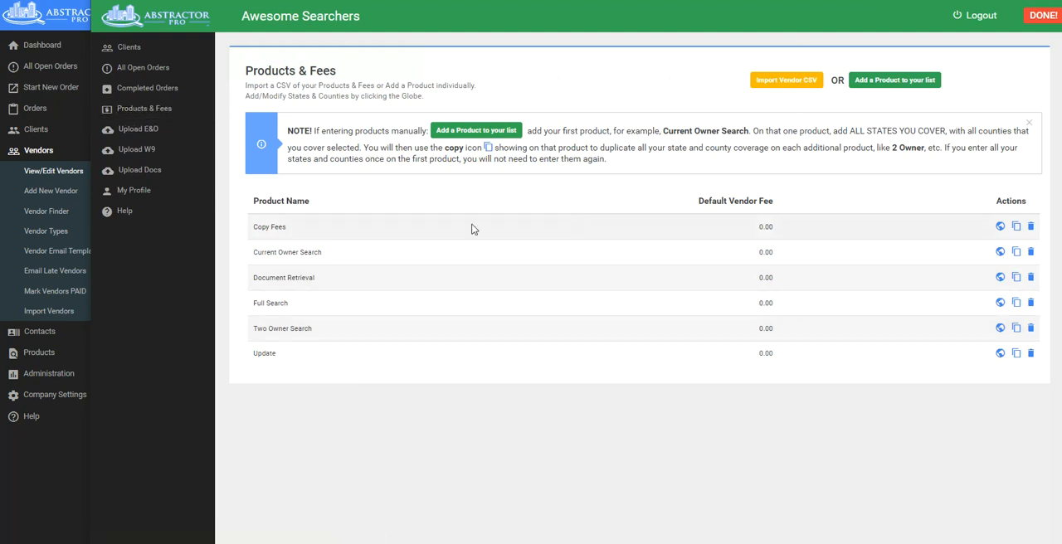
For the Copy Fees product, exclude Houston and Chilton from the covered Alabama counties and save the changes.
click(1001, 226)
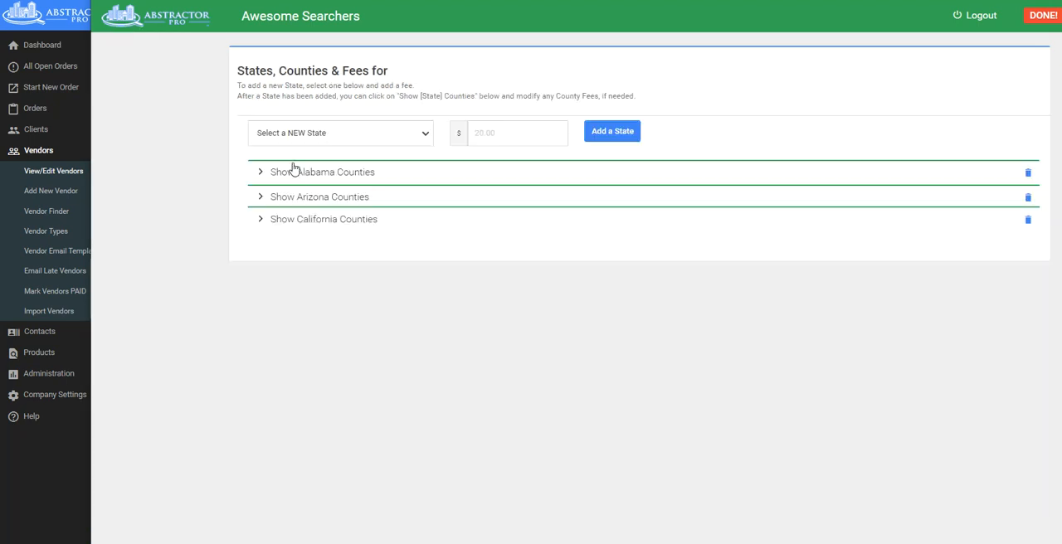
click(296, 173)
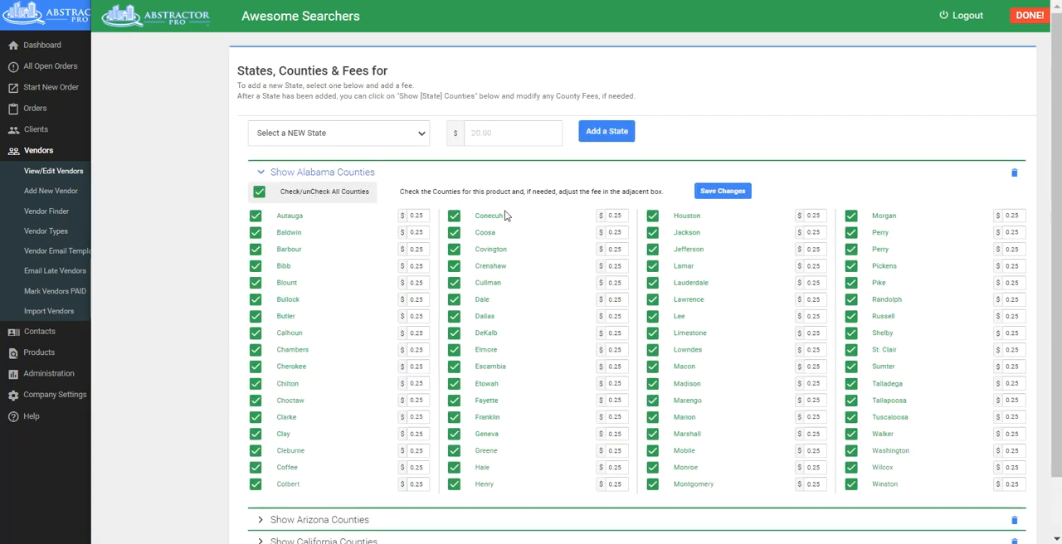
click(653, 218)
click(256, 384)
click(724, 191)
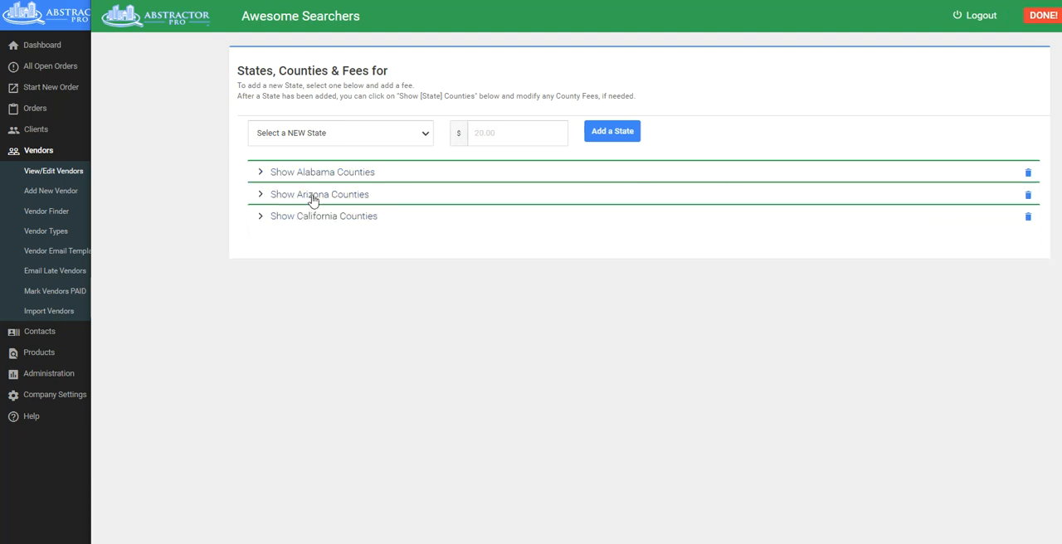
Review the Arizona county fees and the Alabama county selections for Copy Fees.
click(312, 196)
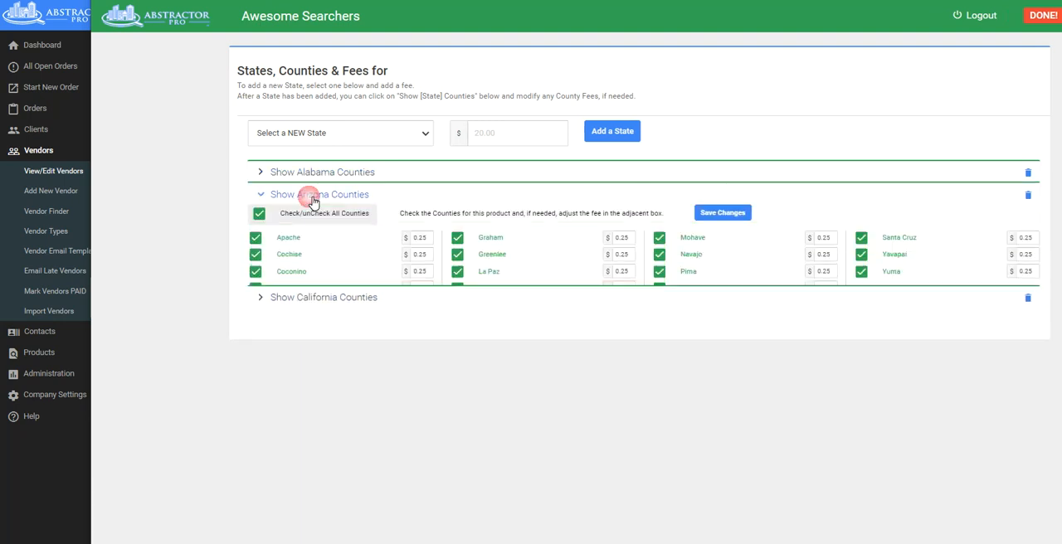
drag(436, 274, 405, 272)
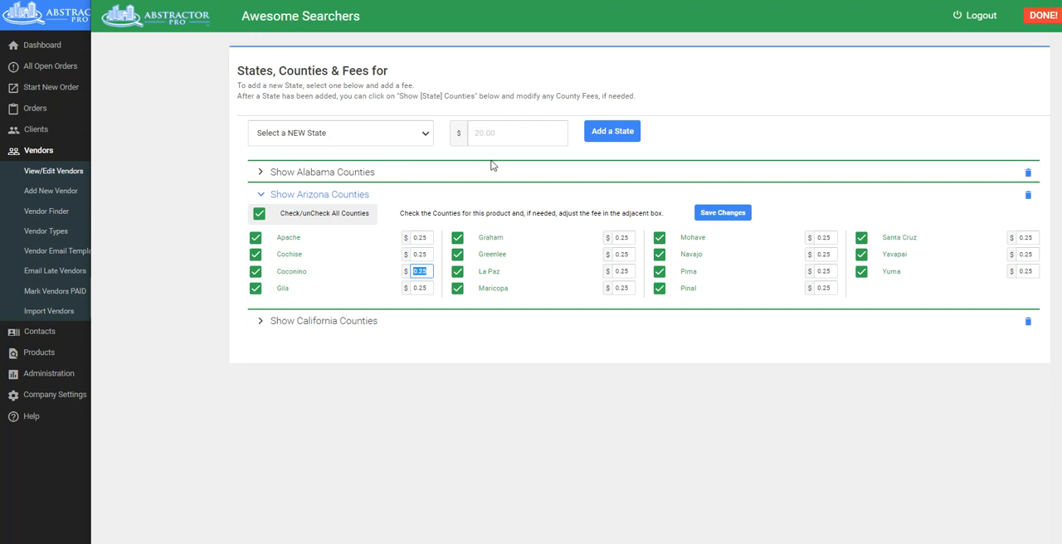
click(278, 173)
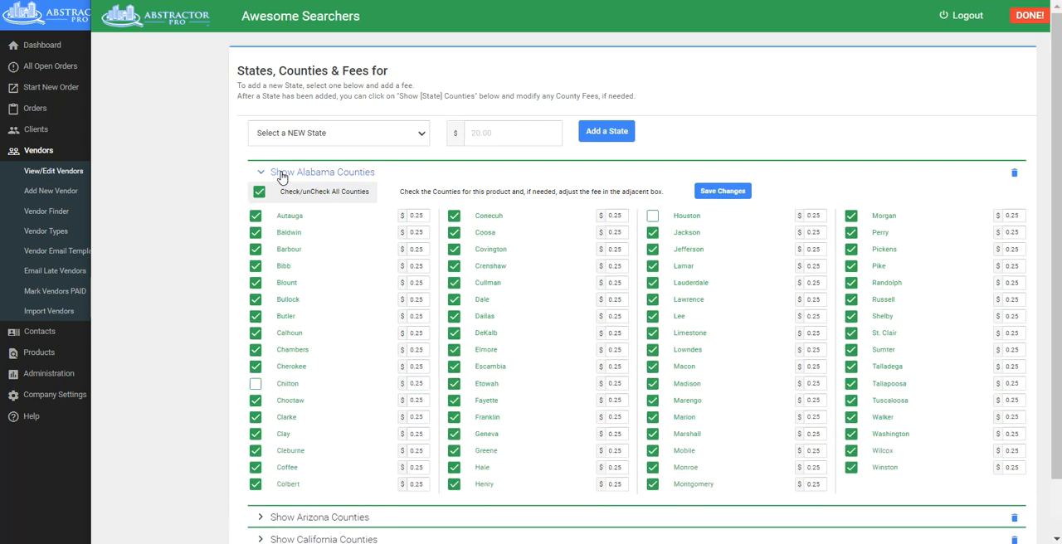
scroll(357, 378, down, 1)
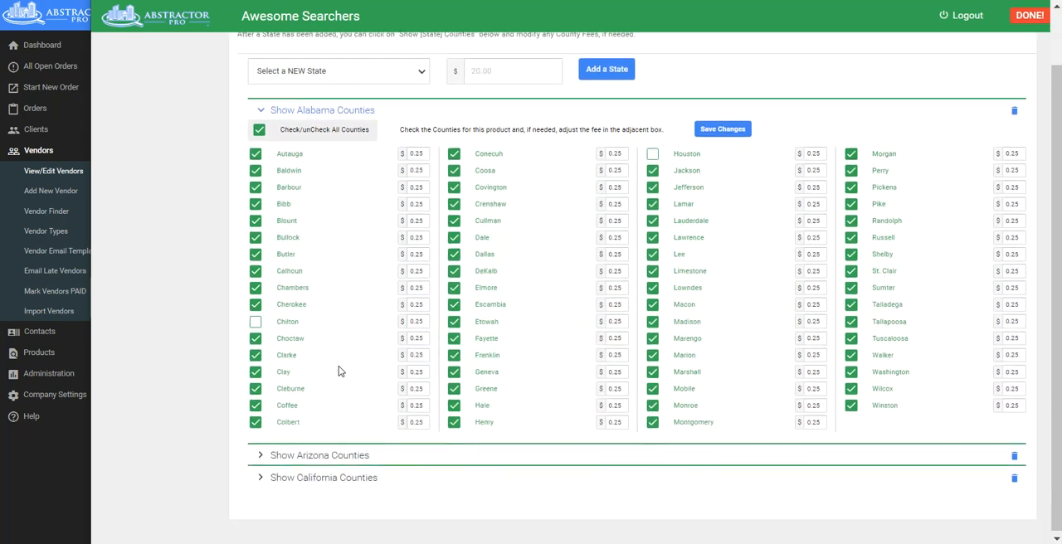
Open Cochise county's fee for editing in the Arizona counties and save the Arizona list.
click(337, 456)
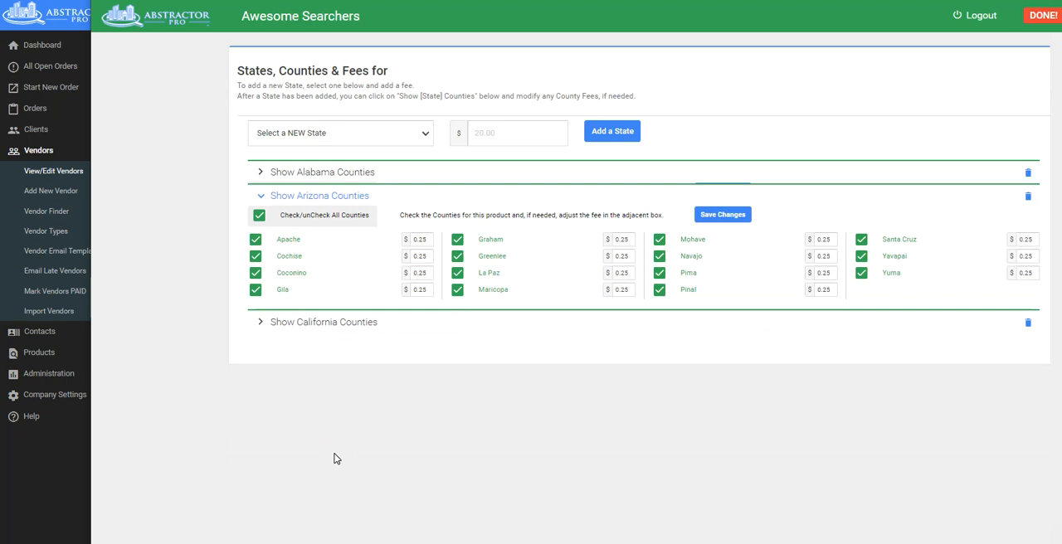
double_click(432, 258)
click(397, 256)
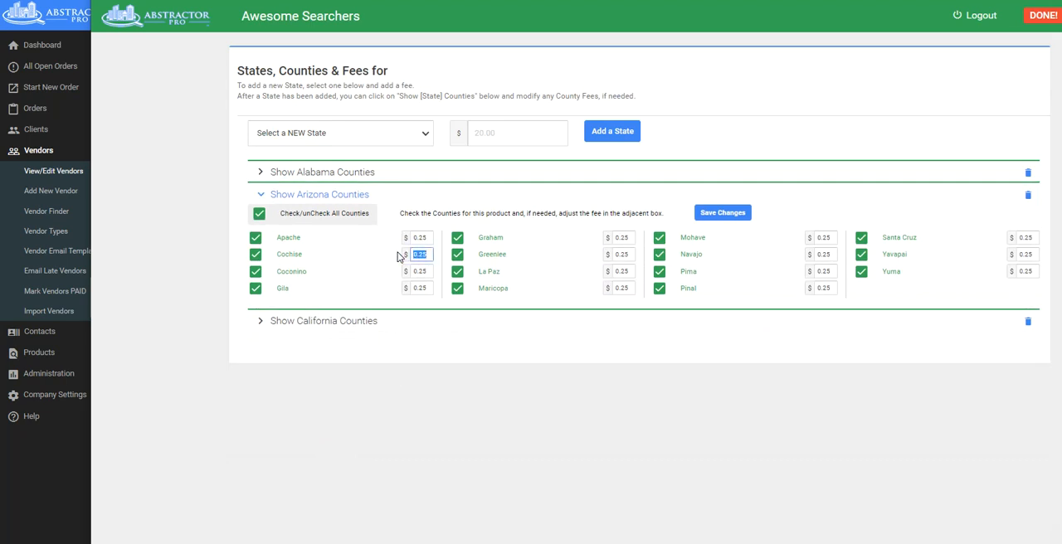
click(731, 214)
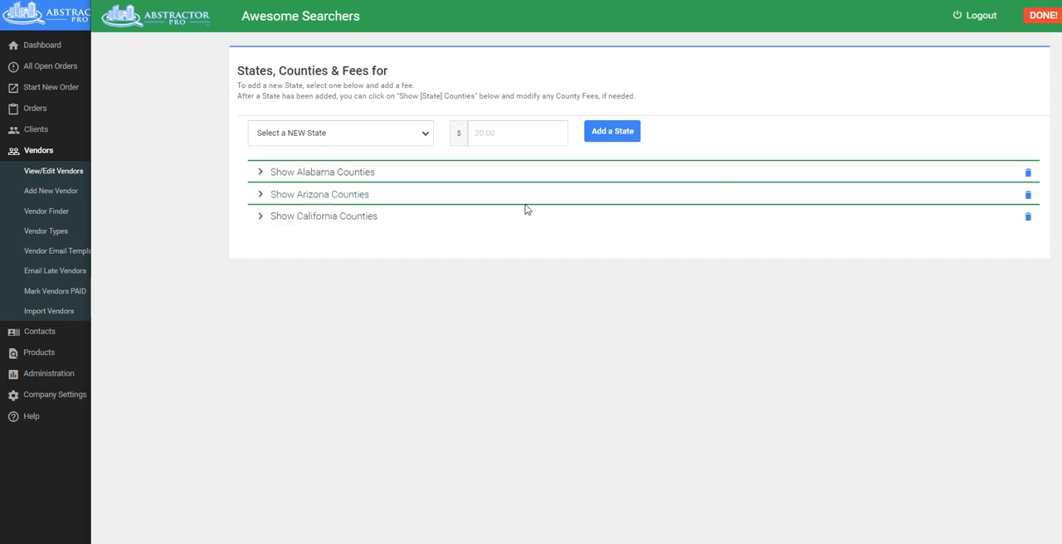
Set San Diego county's copy fee to $1 in the California counties, save, and return to the Products & Fees list.
click(357, 217)
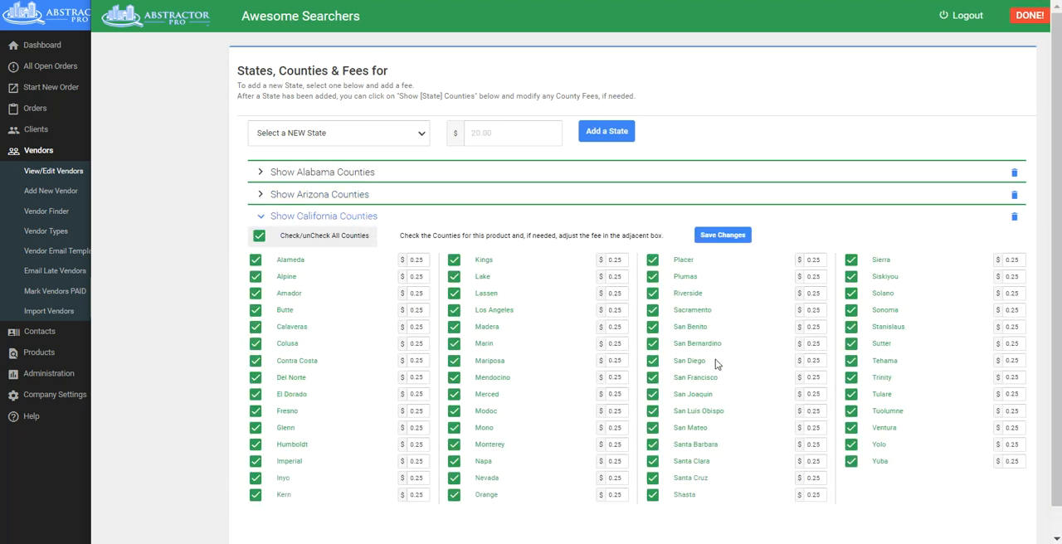
double_click(812, 366)
text(1)
click(723, 237)
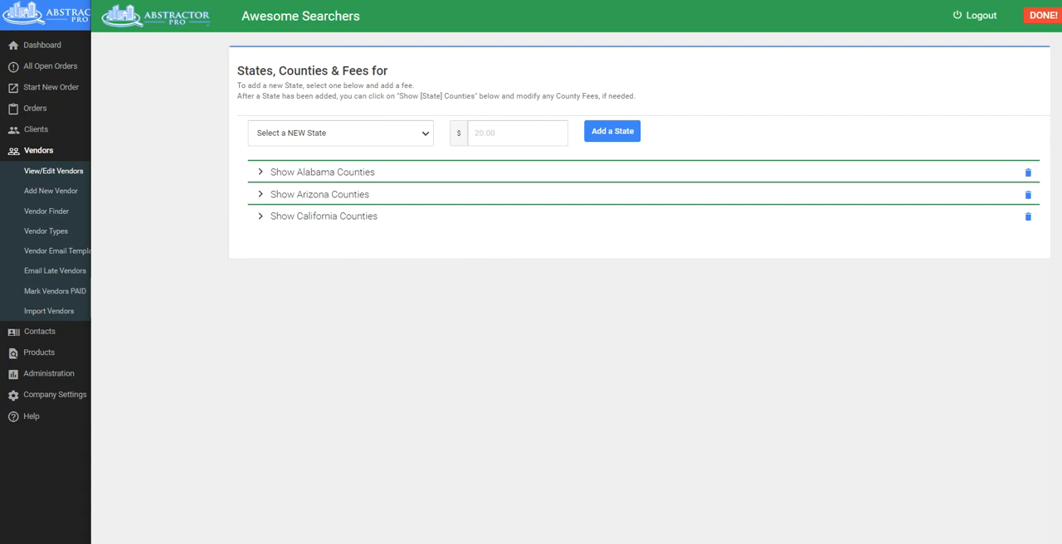
key(alt+Left)
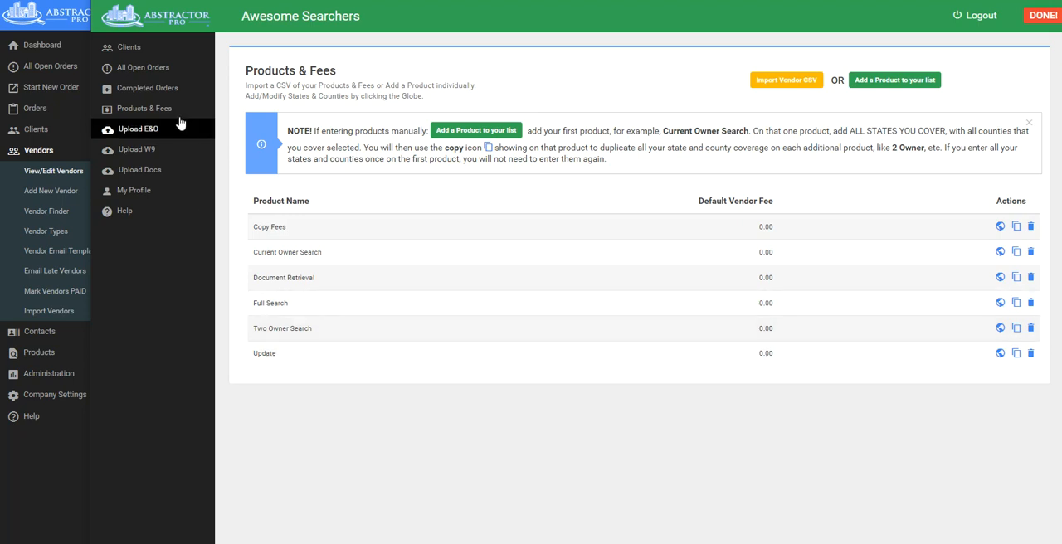
Add E&O 2022.pdf to the vendor's E&O upload page and set the E&O inception date to Oct 7, 2011.
click(141, 131)
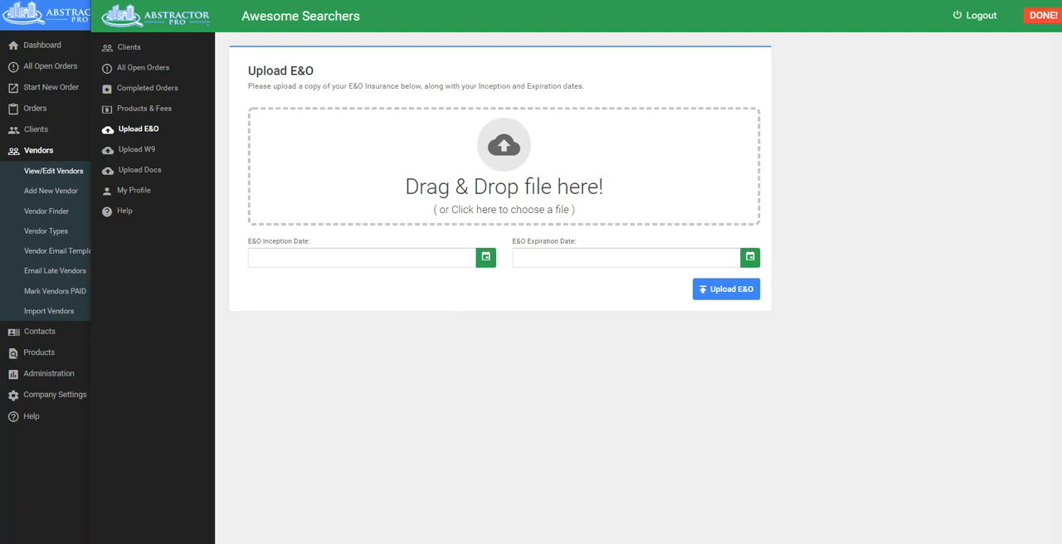
drag(307, 238, 545, 170)
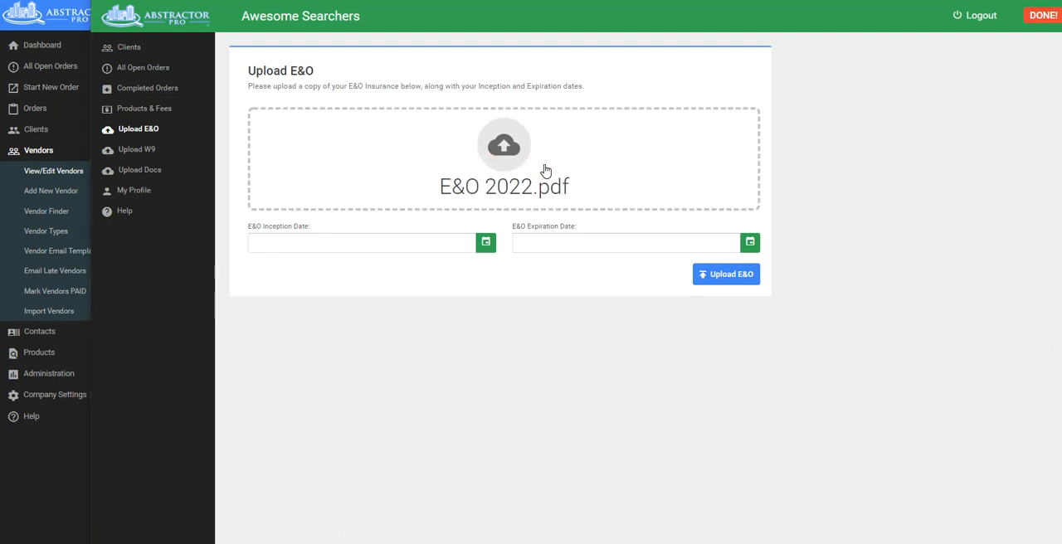
click(330, 246)
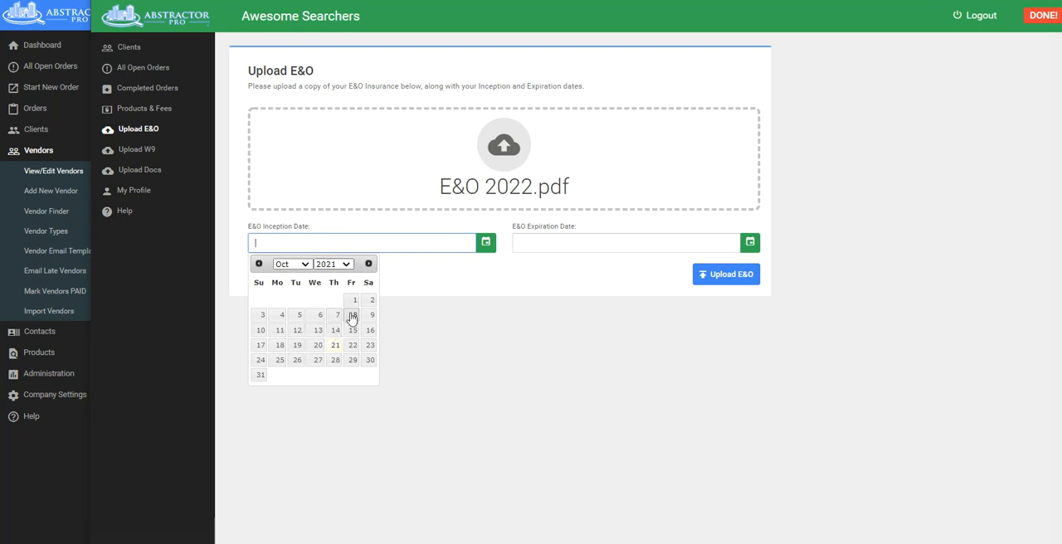
click(345, 266)
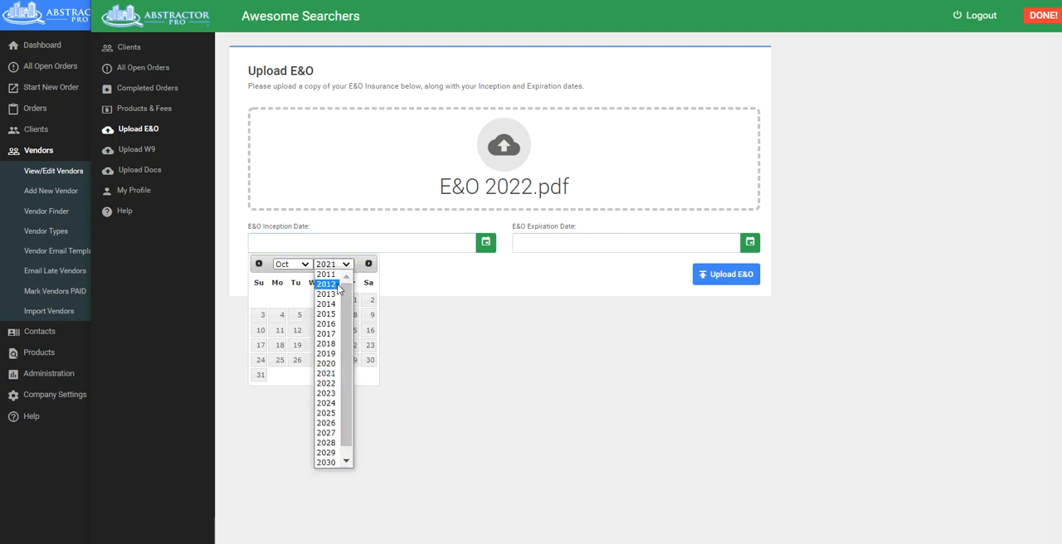
click(326, 274)
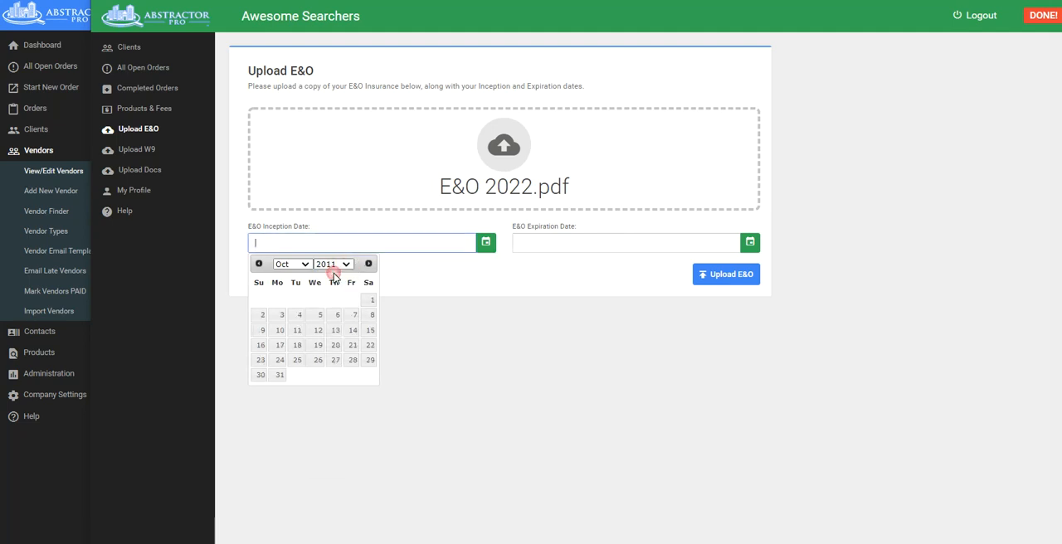
click(354, 315)
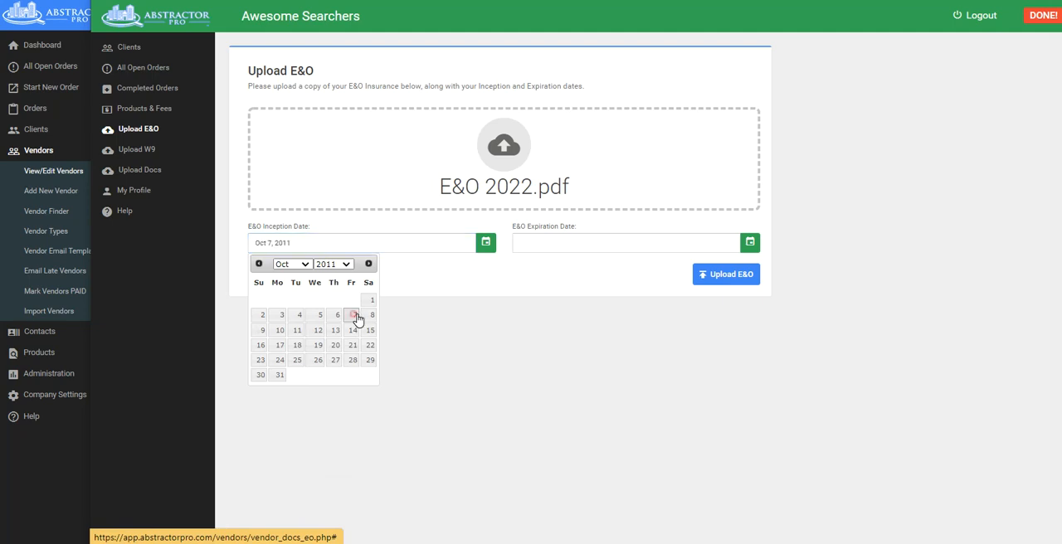
Set the E&O expiration date to Oct 7, 2022 and upload the E&O document.
click(554, 244)
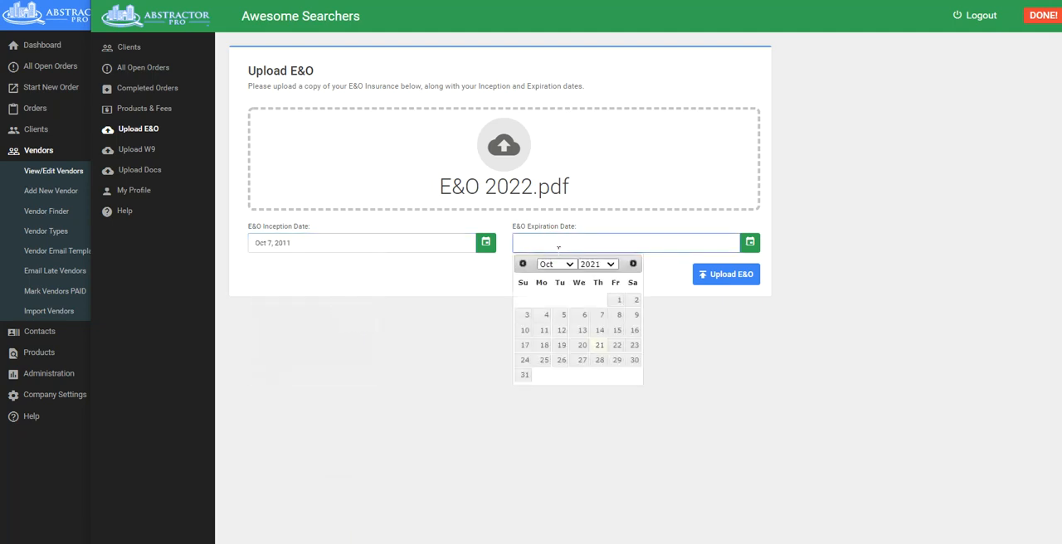
click(602, 315)
click(579, 242)
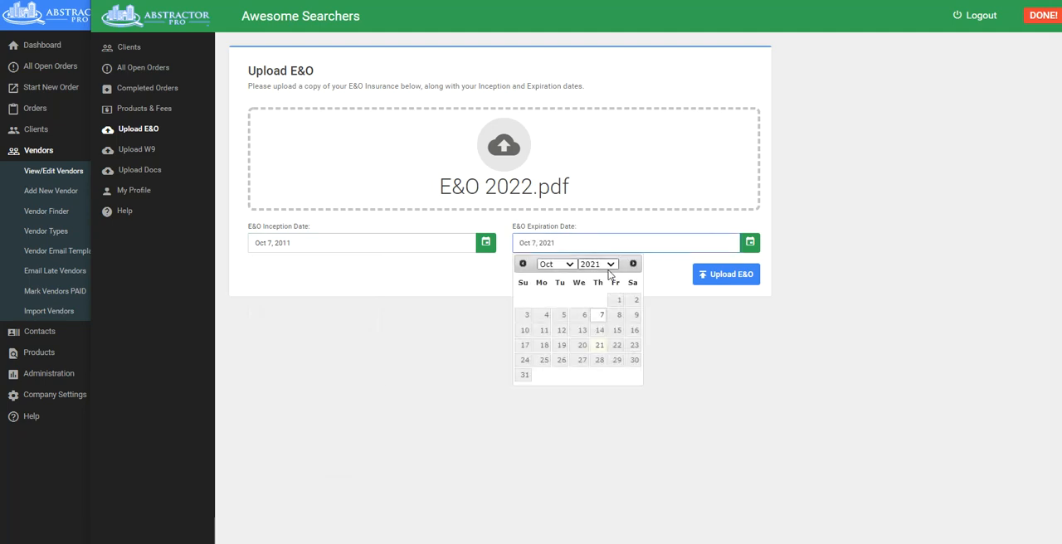
click(611, 264)
click(597, 382)
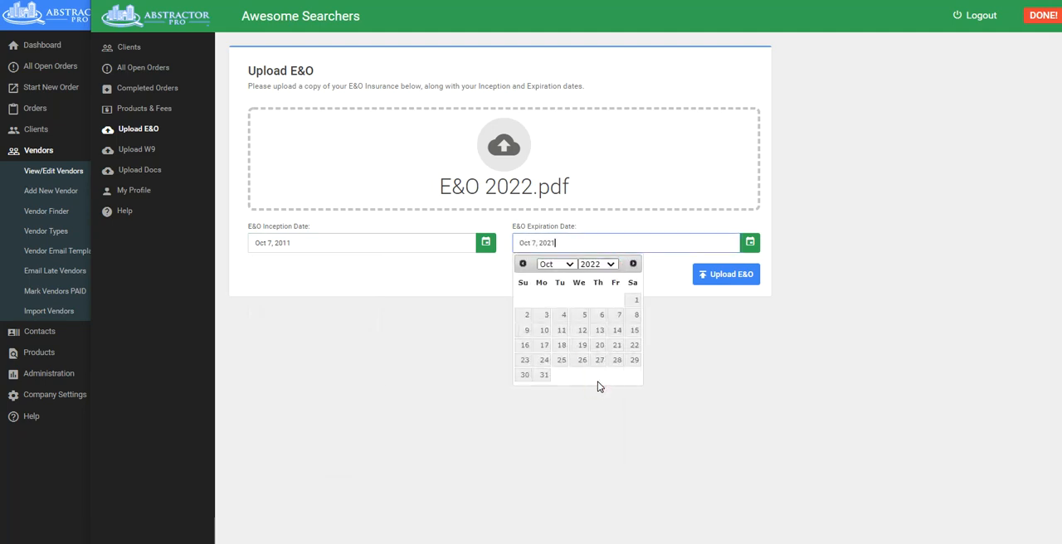
click(618, 315)
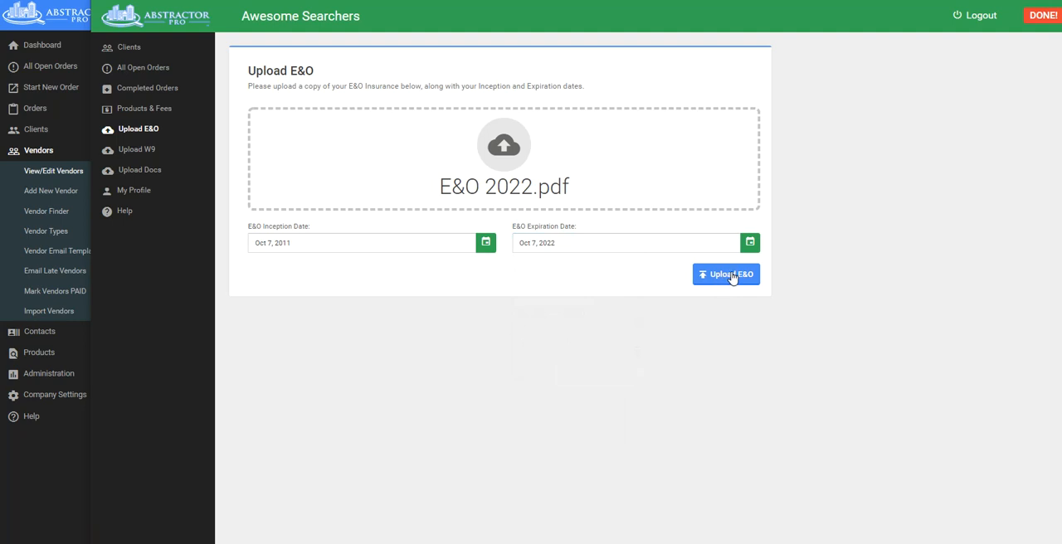
click(731, 275)
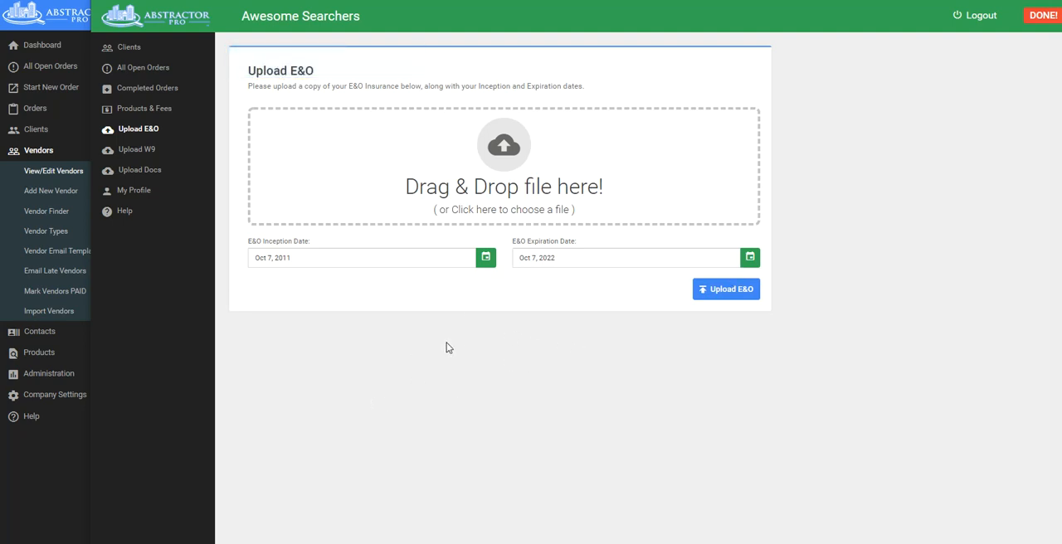
Upload W9 2022.pdf as the vendor's W9 form.
click(137, 150)
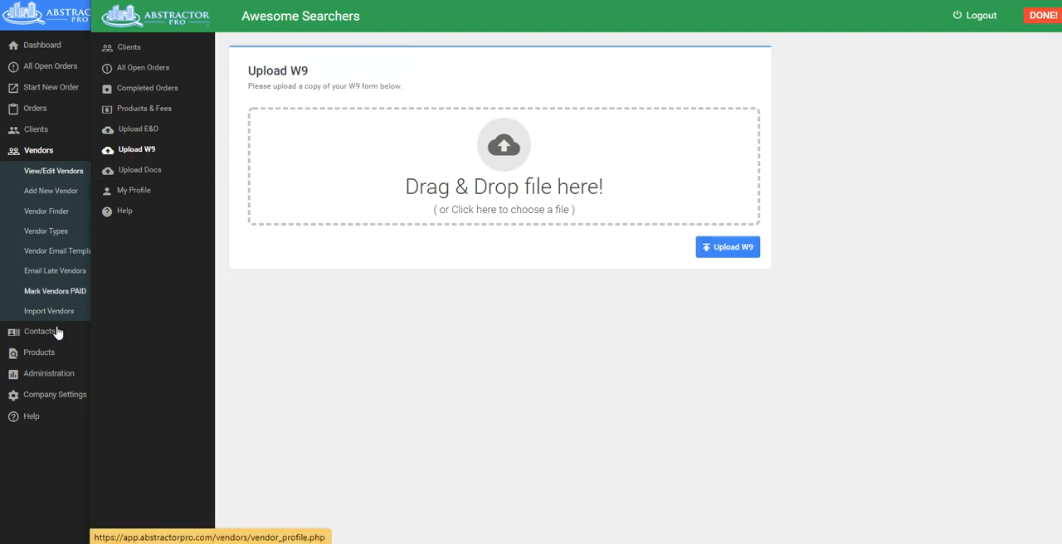
drag(311, 228, 420, 178)
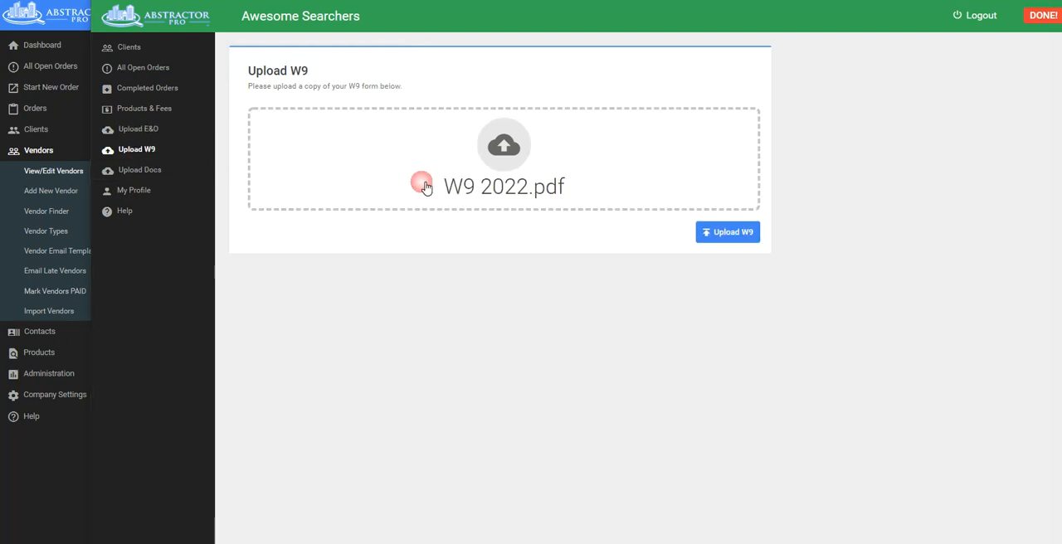
click(738, 243)
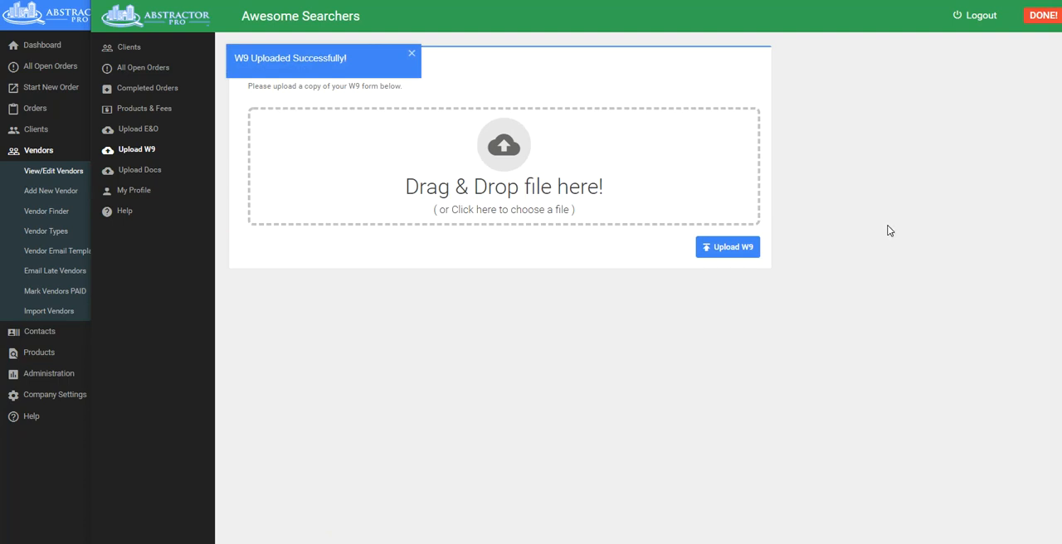
Upload W9 2022.pdf once more as the vendor's W9 form, sorting the file list by name to locate it.
click(489, 173)
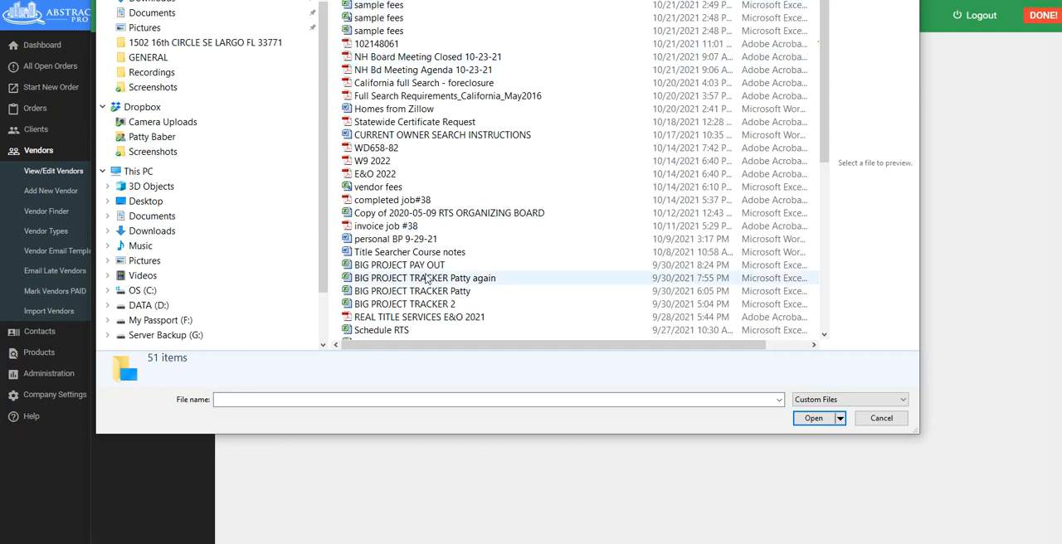
scroll(443, 300, down, 7)
scroll(445, 297, down, 2)
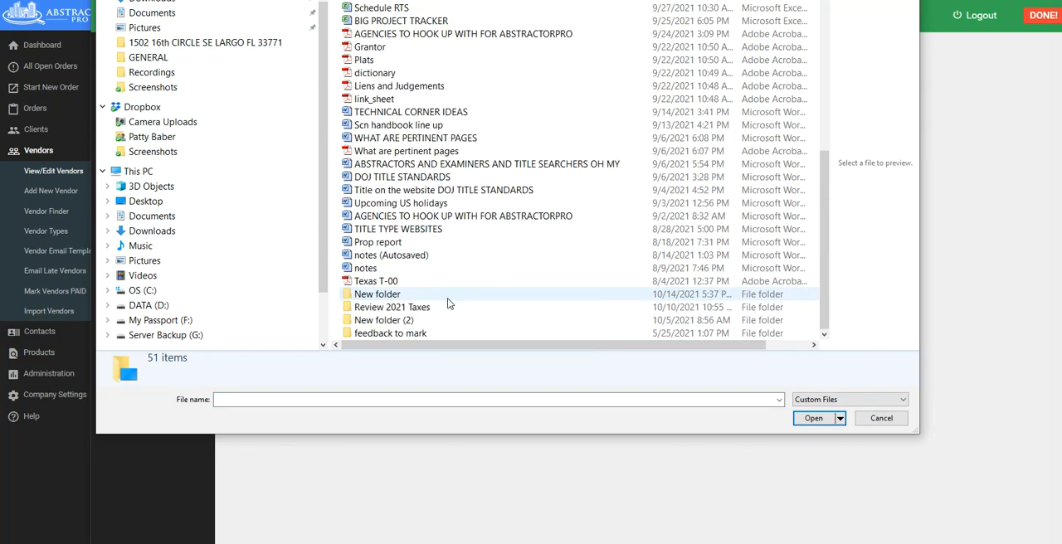
scroll(448, 298, up, 8)
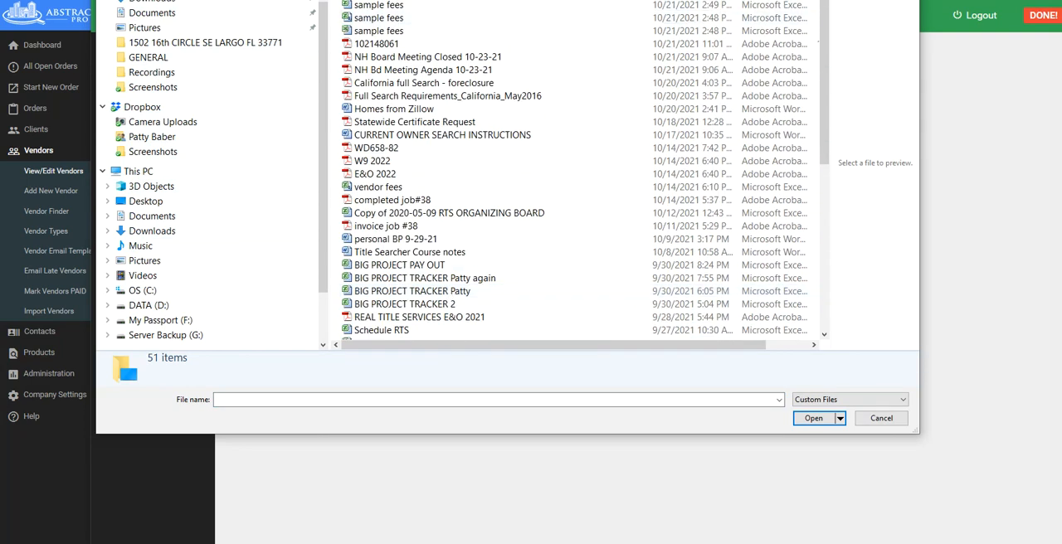
click(682, 1)
click(406, 1)
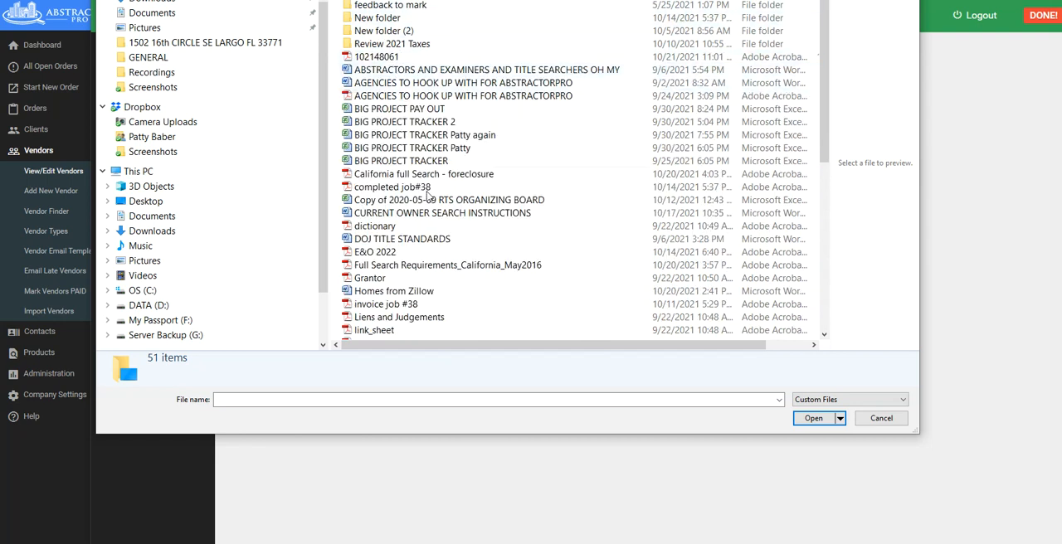
scroll(448, 266, down, 8)
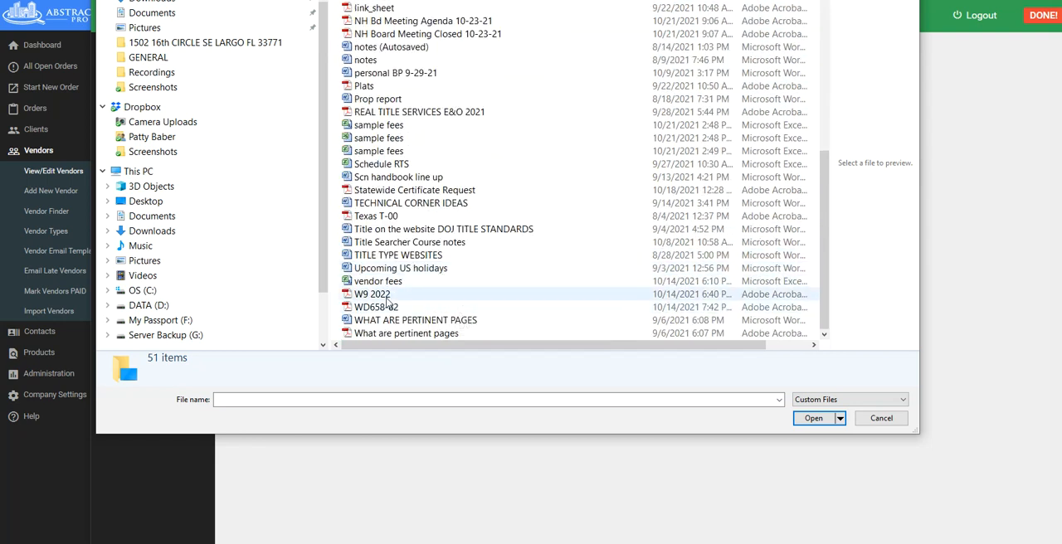
click(381, 295)
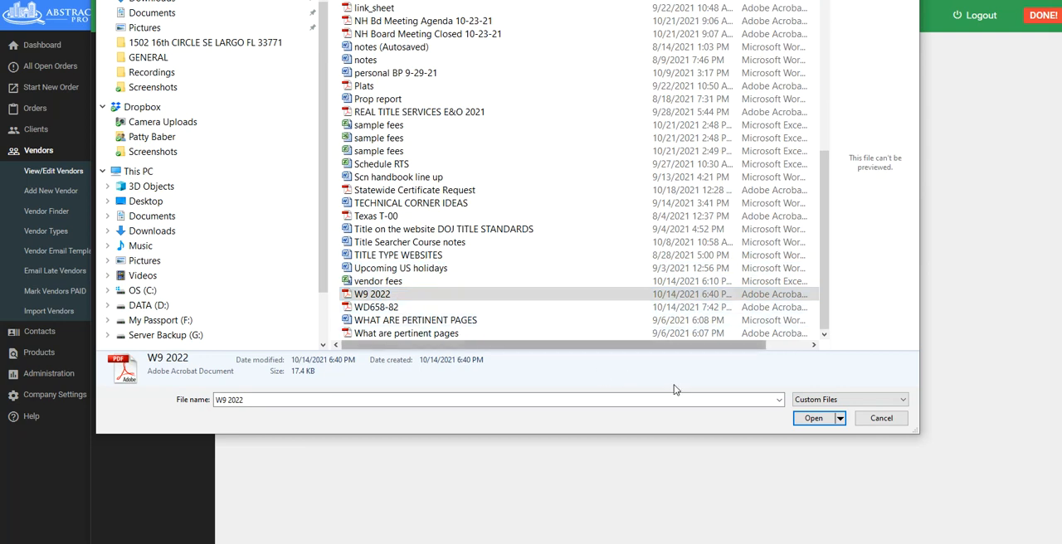
click(813, 418)
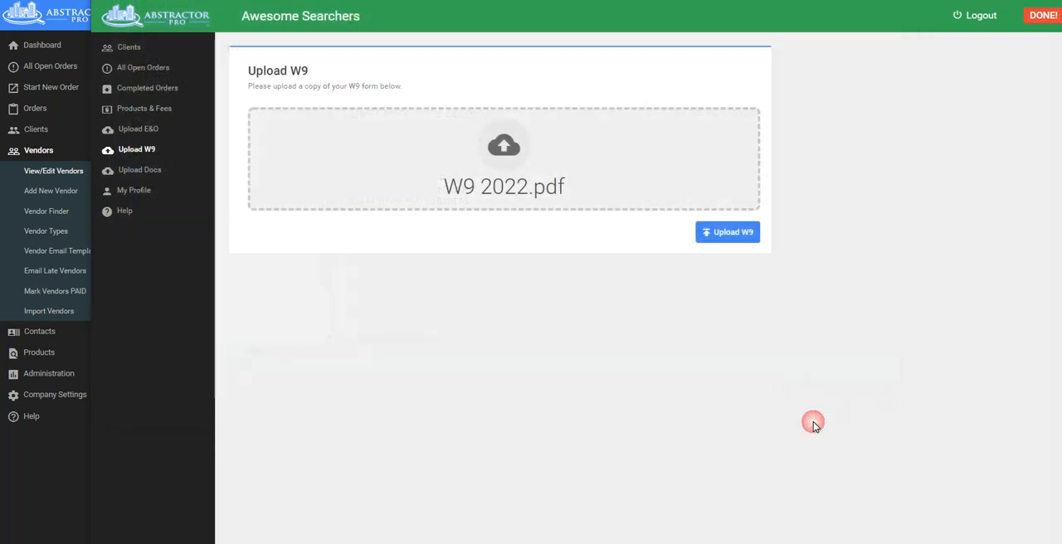
click(726, 232)
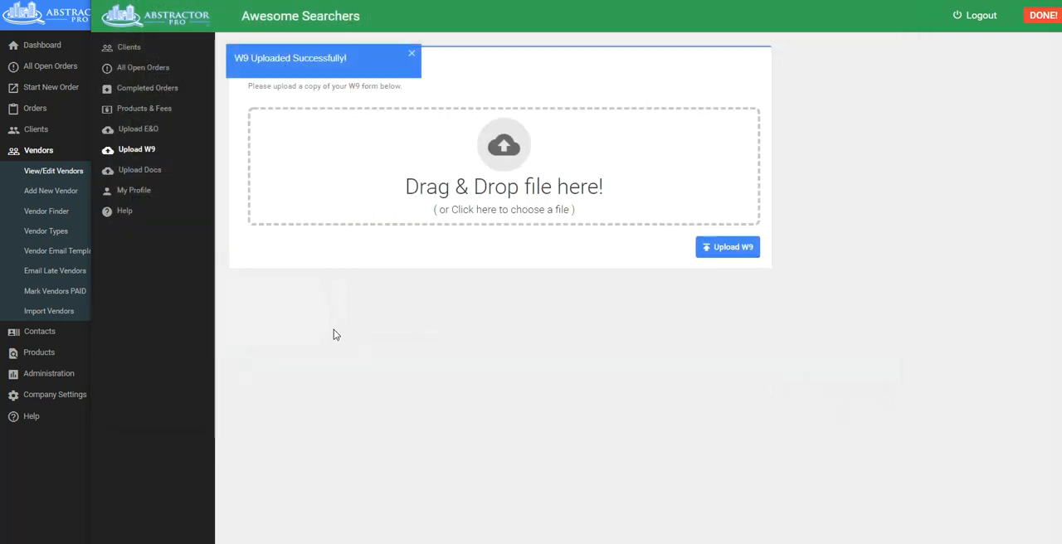
Open the general document upload page and choose Misc Doc as the document type.
click(150, 172)
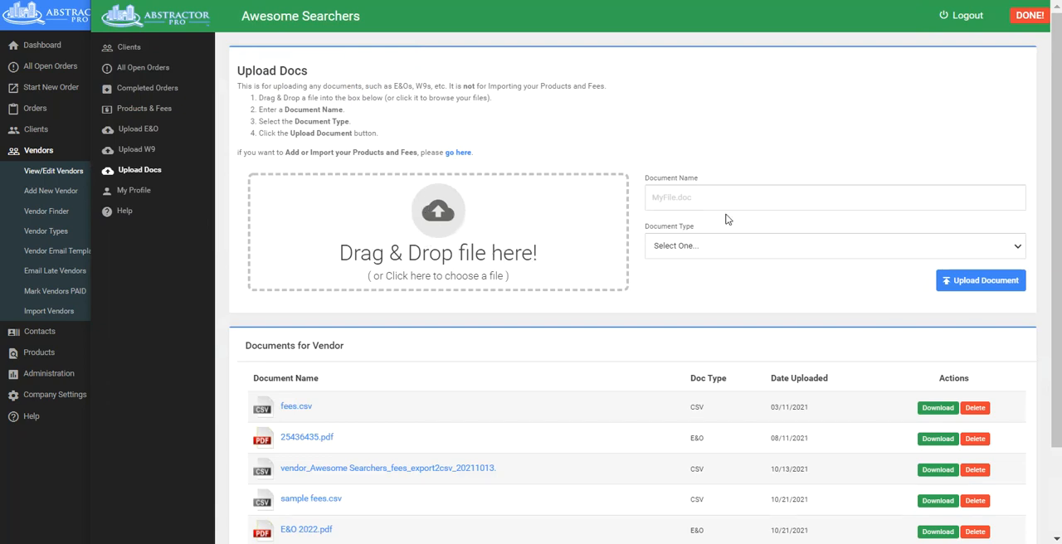
click(722, 253)
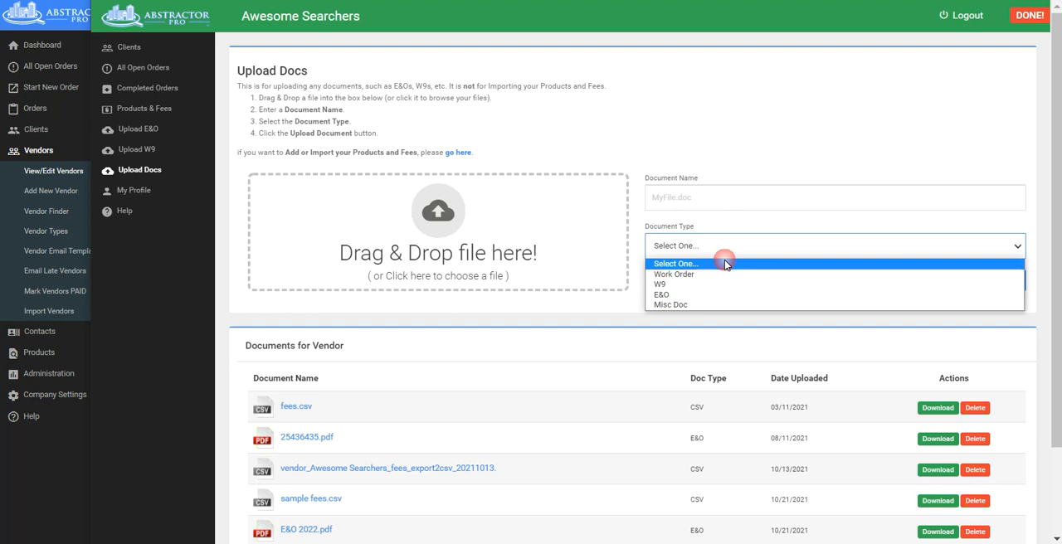
click(672, 306)
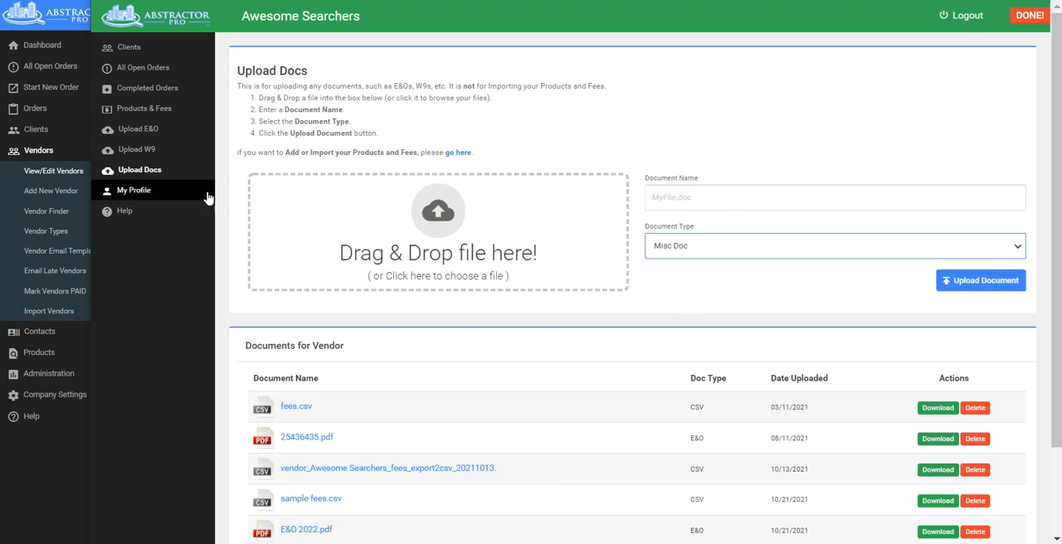
Review the vendor profile's company, contact name, vendor type options and phone fields, and open the portal's Help page.
click(137, 193)
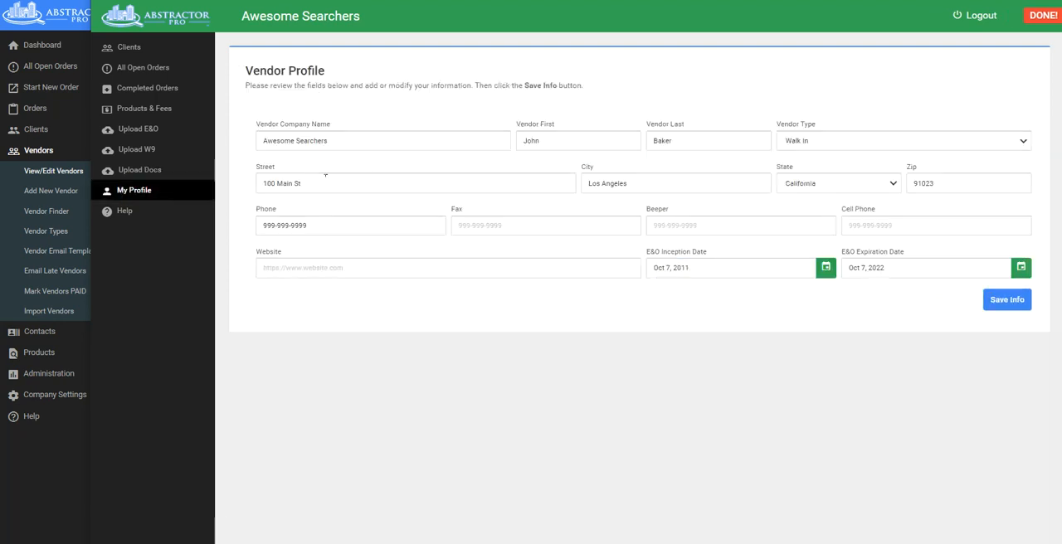
click(394, 143)
click(628, 142)
click(801, 146)
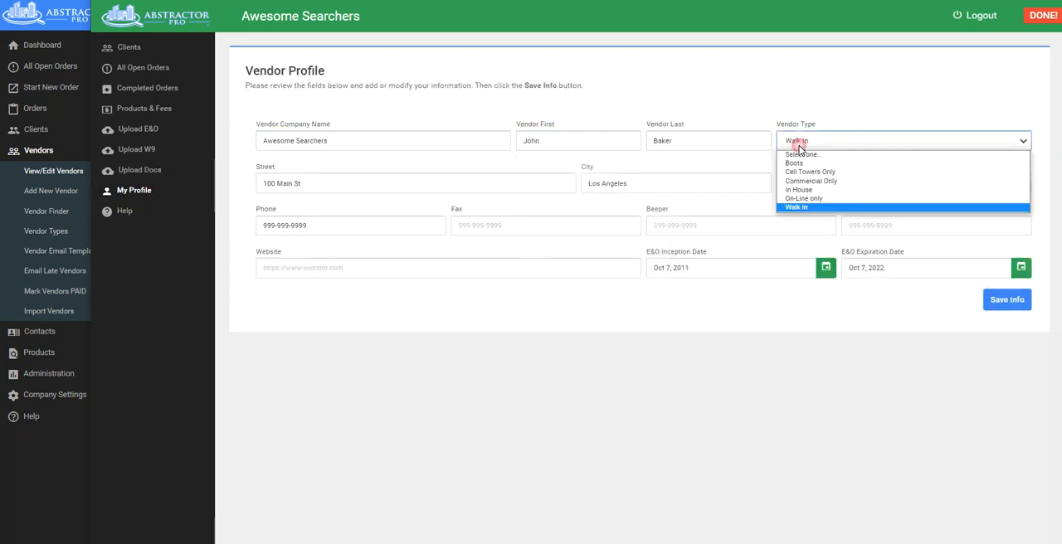
click(322, 229)
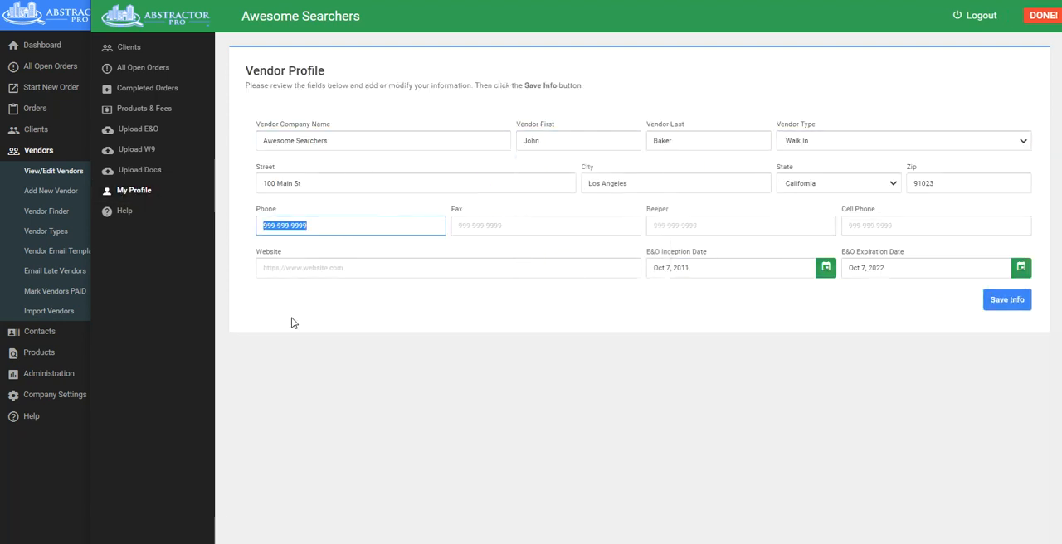
click(128, 212)
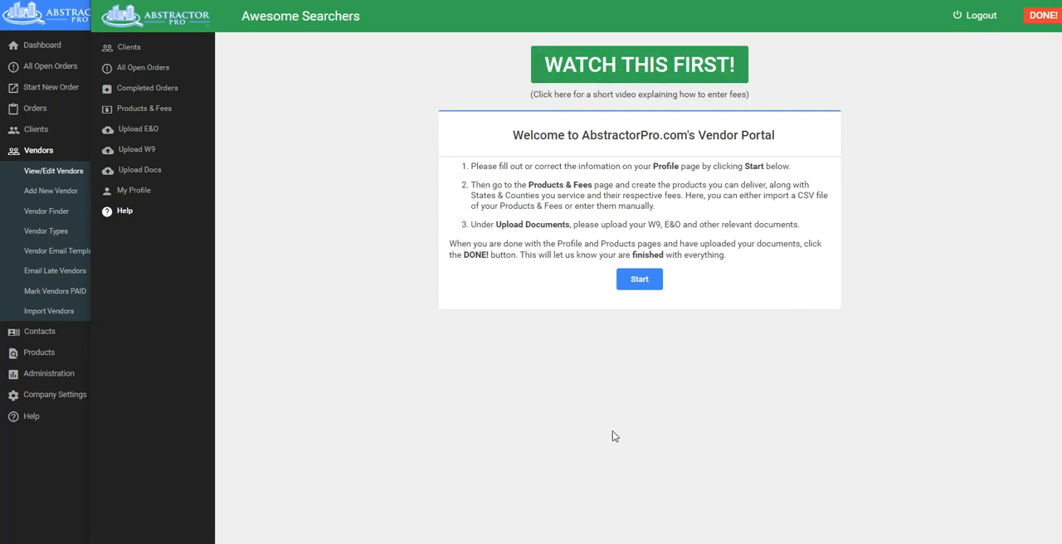
Select the client Real Title Services and view its open orders, completed orders, and products and fees.
click(131, 50)
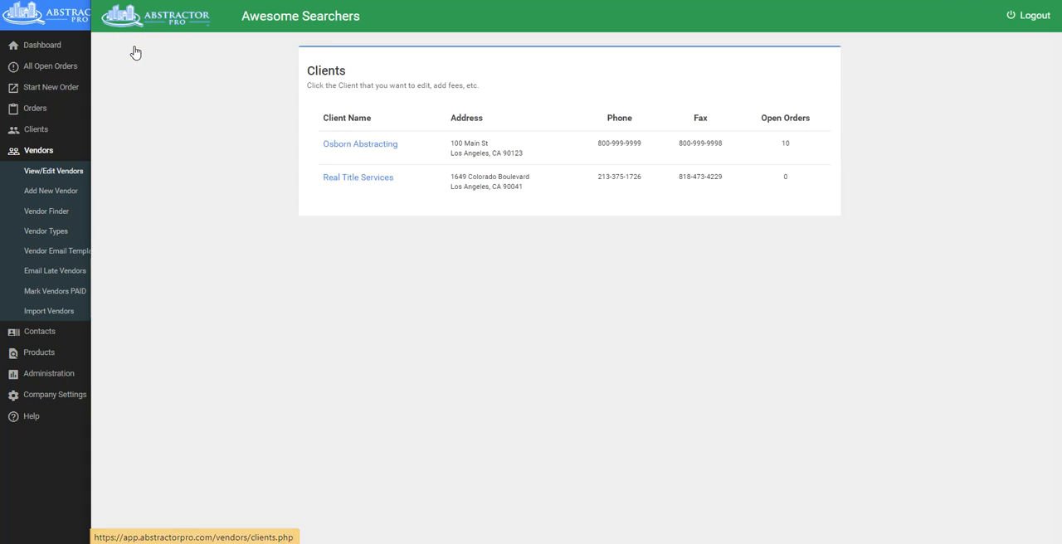
click(371, 183)
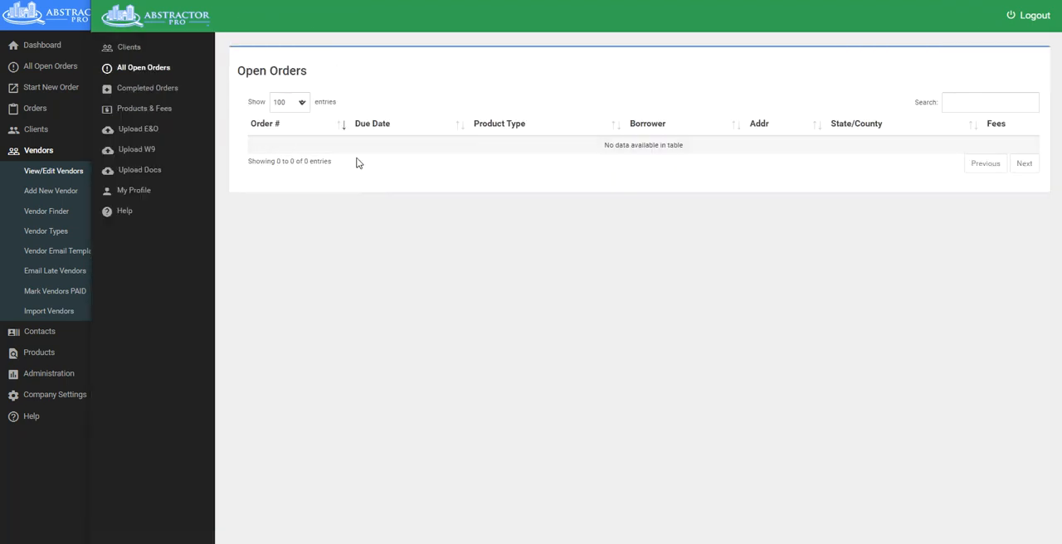
click(137, 89)
click(138, 111)
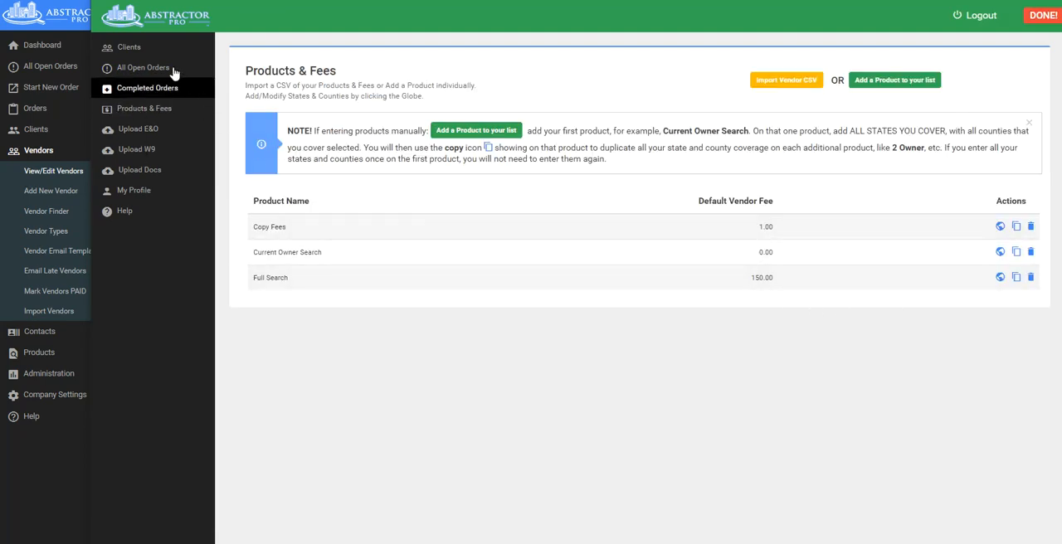
Add E&O 2022.pdf to the E&O upload page for Real Title Services.
click(133, 130)
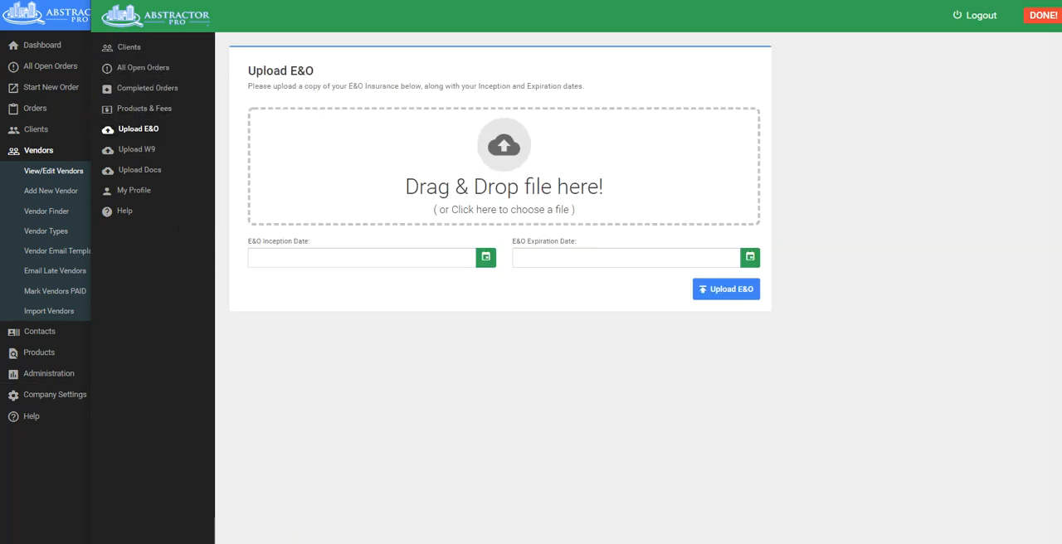
drag(170, 280, 497, 178)
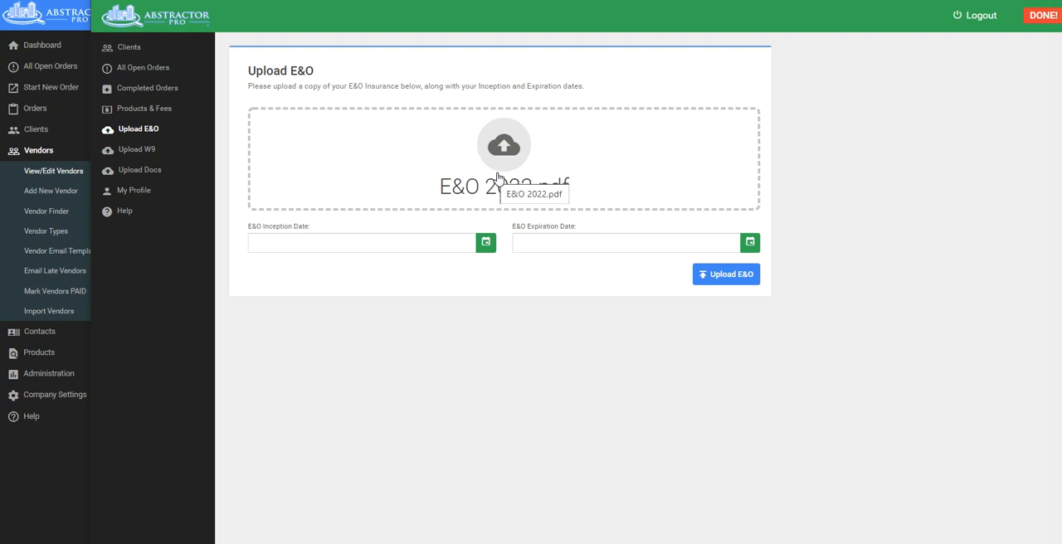
Select the client Osborn Abstracting, view its open Update work order for Los Angeles, and return to the Help page.
click(129, 48)
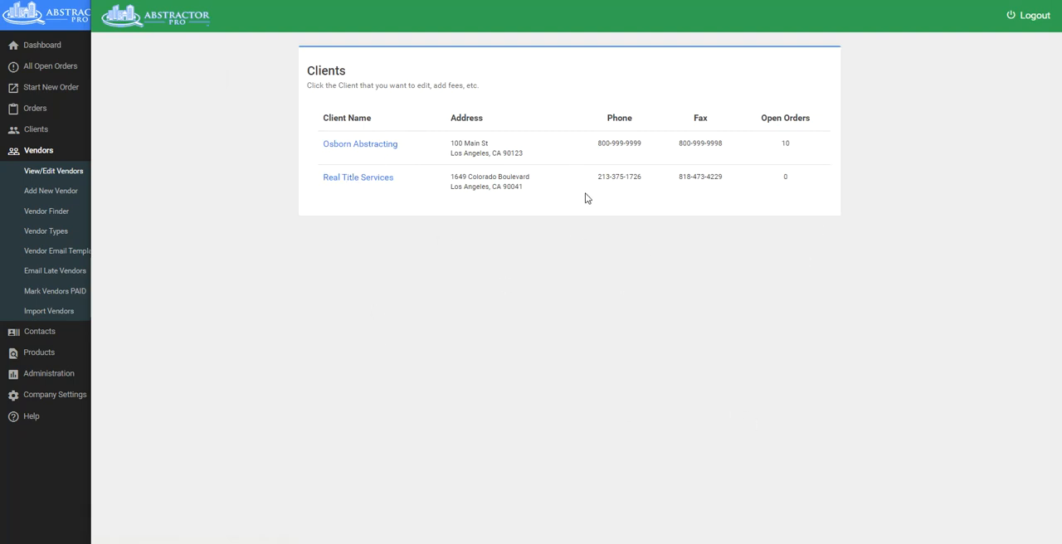
click(372, 145)
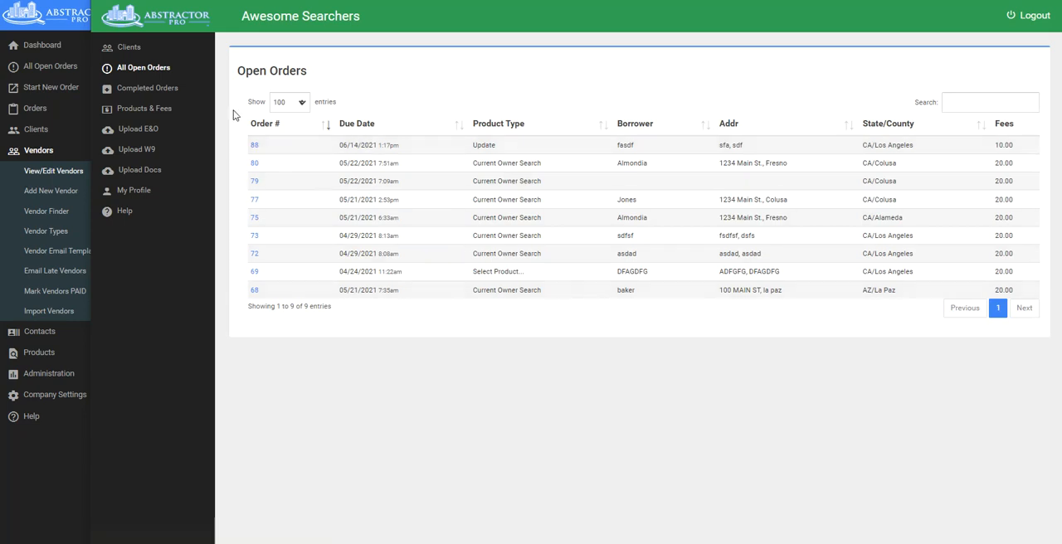
click(258, 146)
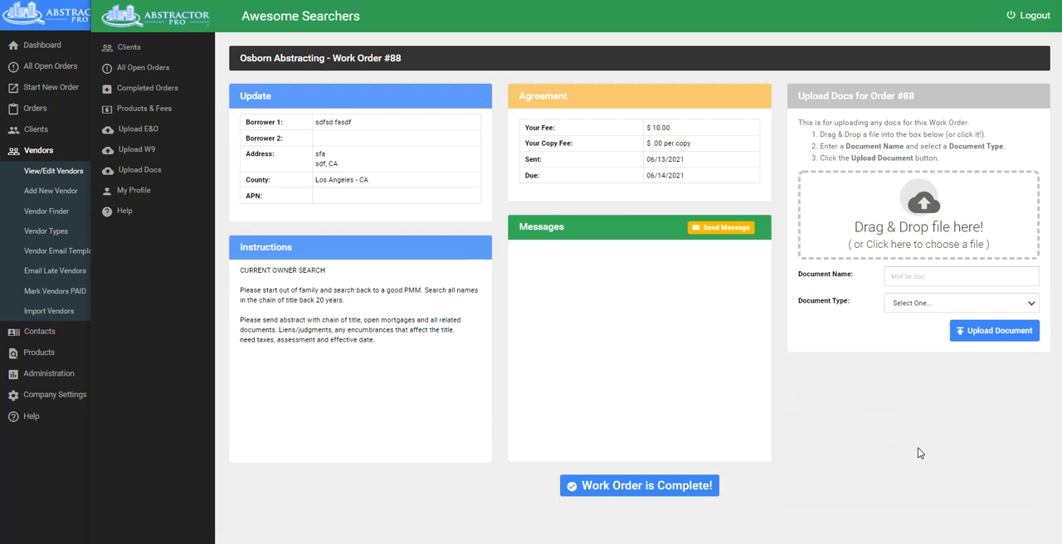
click(125, 213)
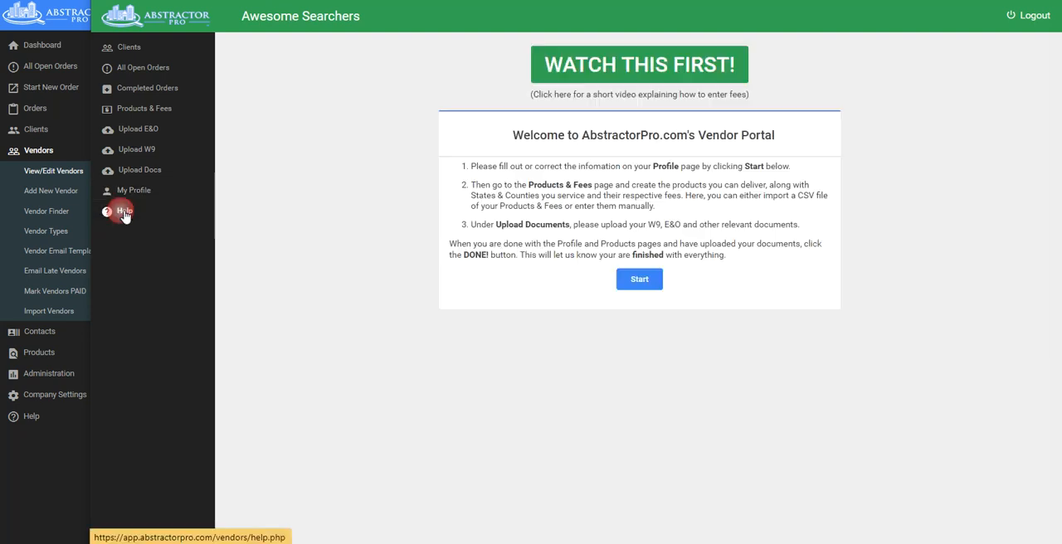